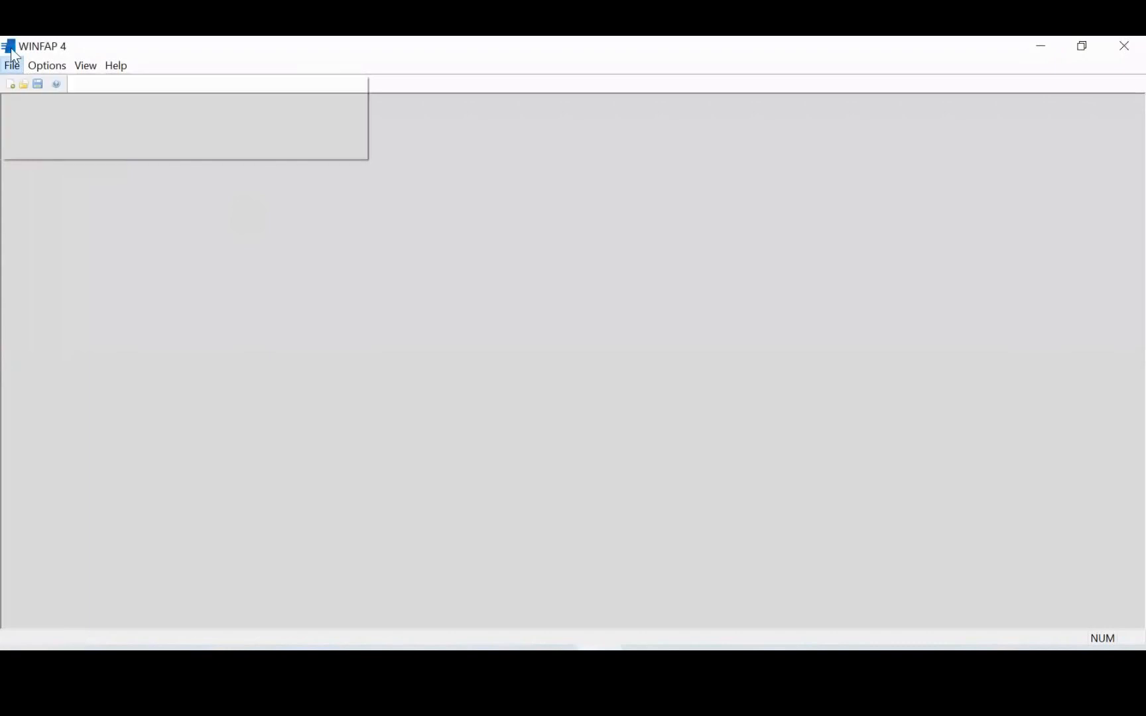
Step: Create a new project and import the catchment file 19007.CD3
left_click(18, 82)
left_click(12, 65)
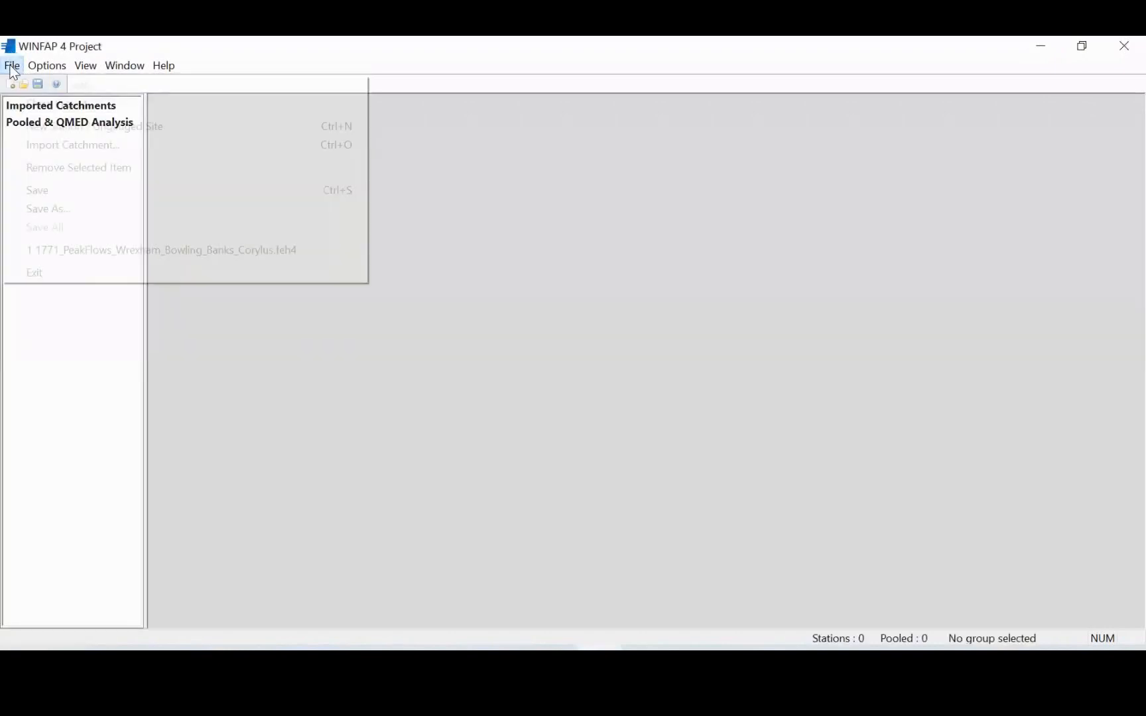
left_click(46, 143)
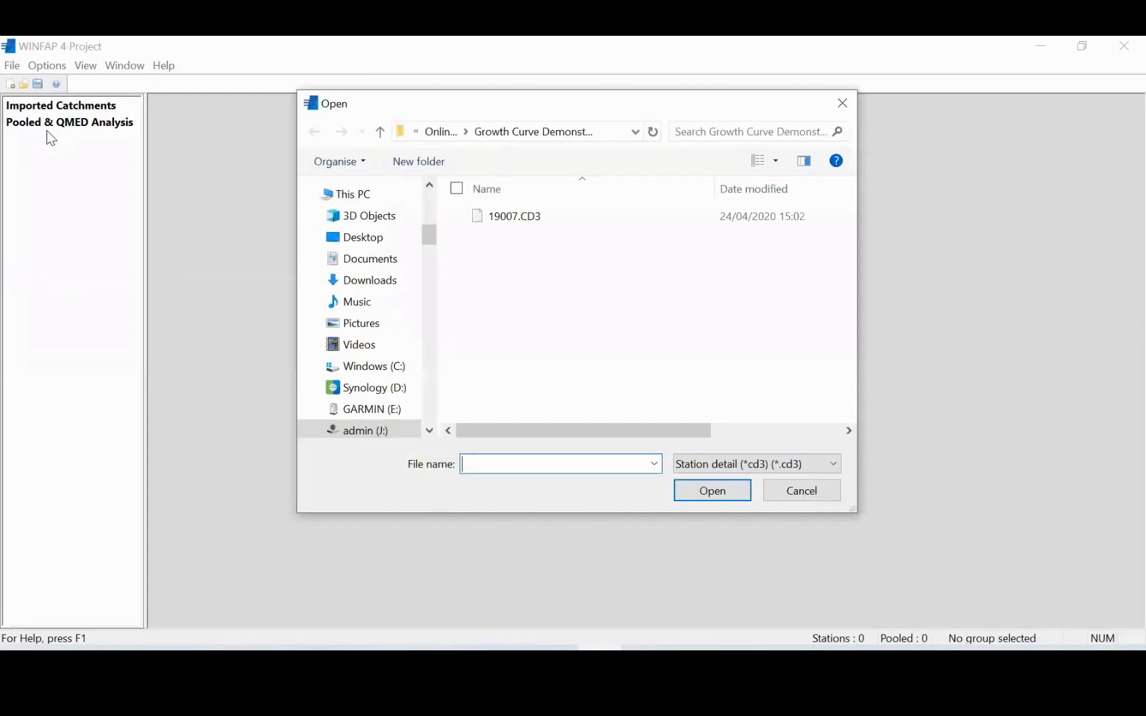
left_click(524, 219)
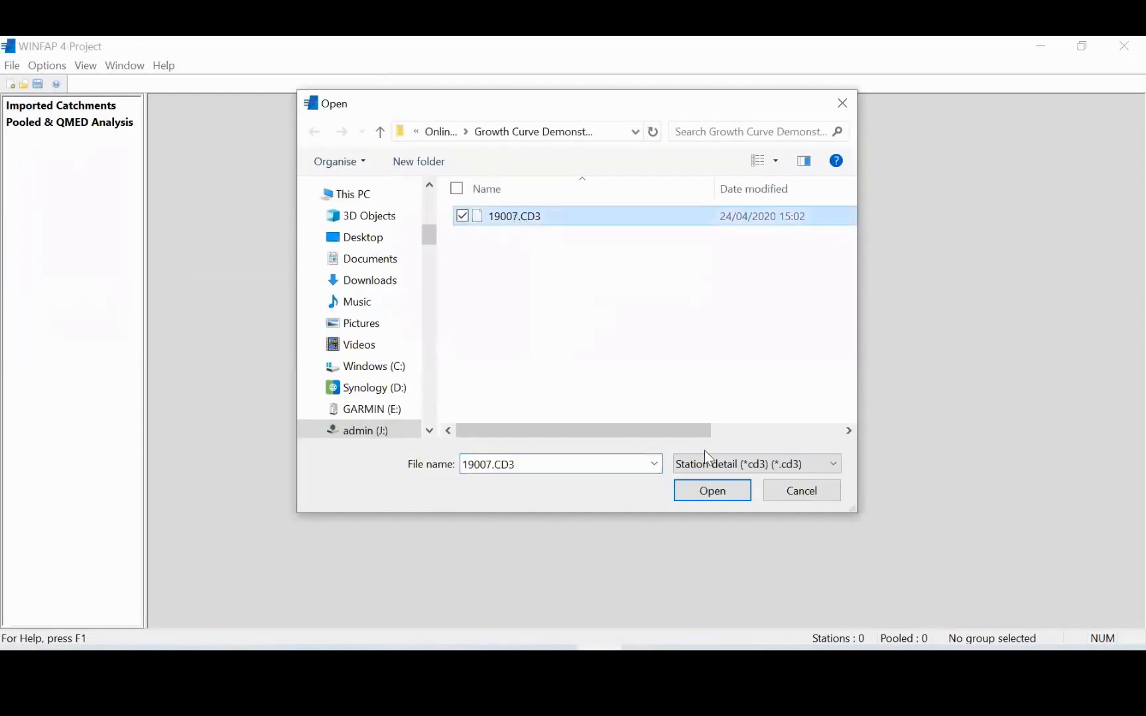
left_click(699, 488)
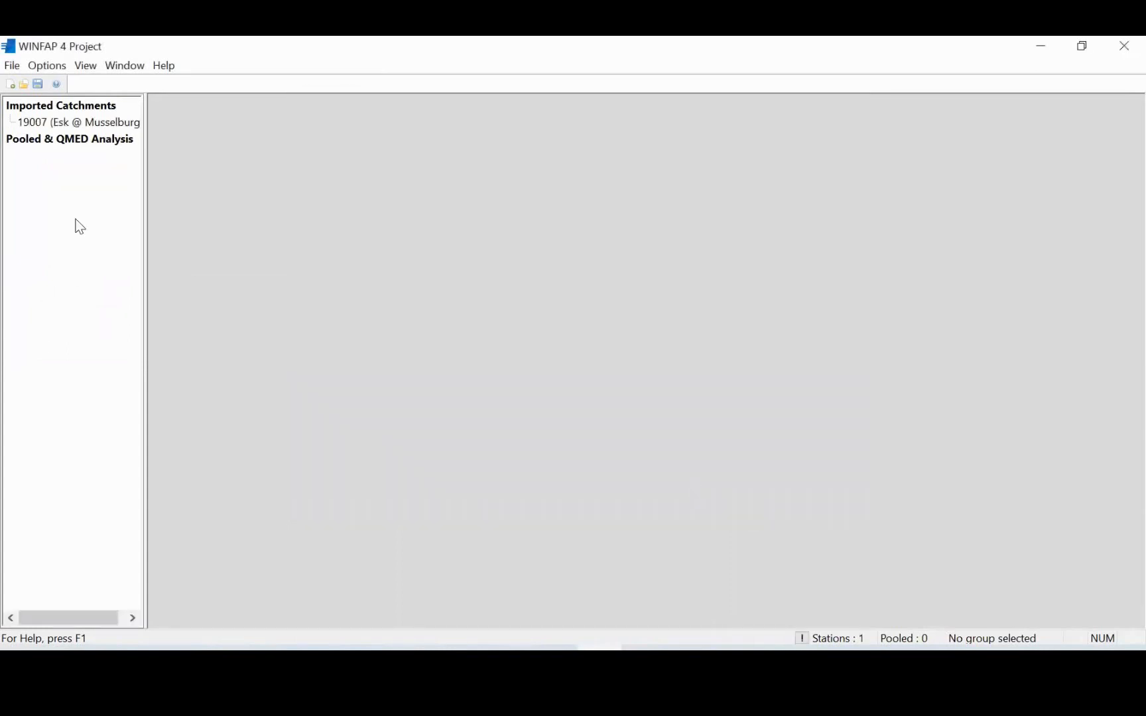
Step: Open the single site analysis for station 19007, maximise its dashboard and enlarge the station comments area
right_click(57, 126)
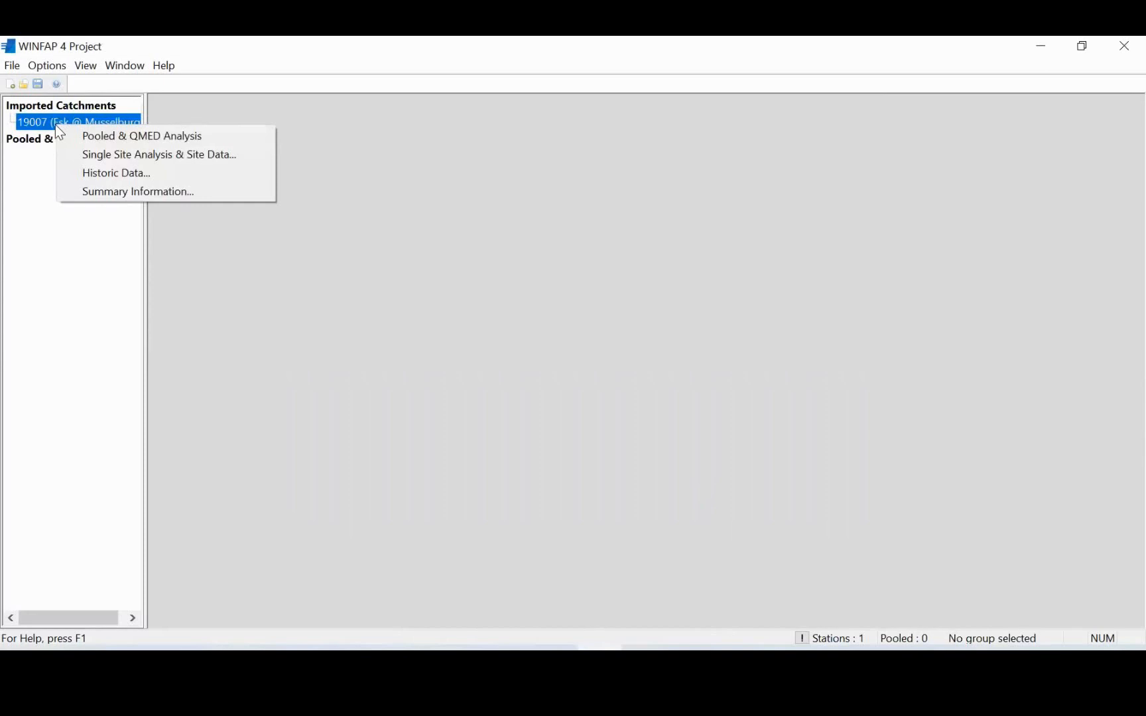
left_click(132, 154)
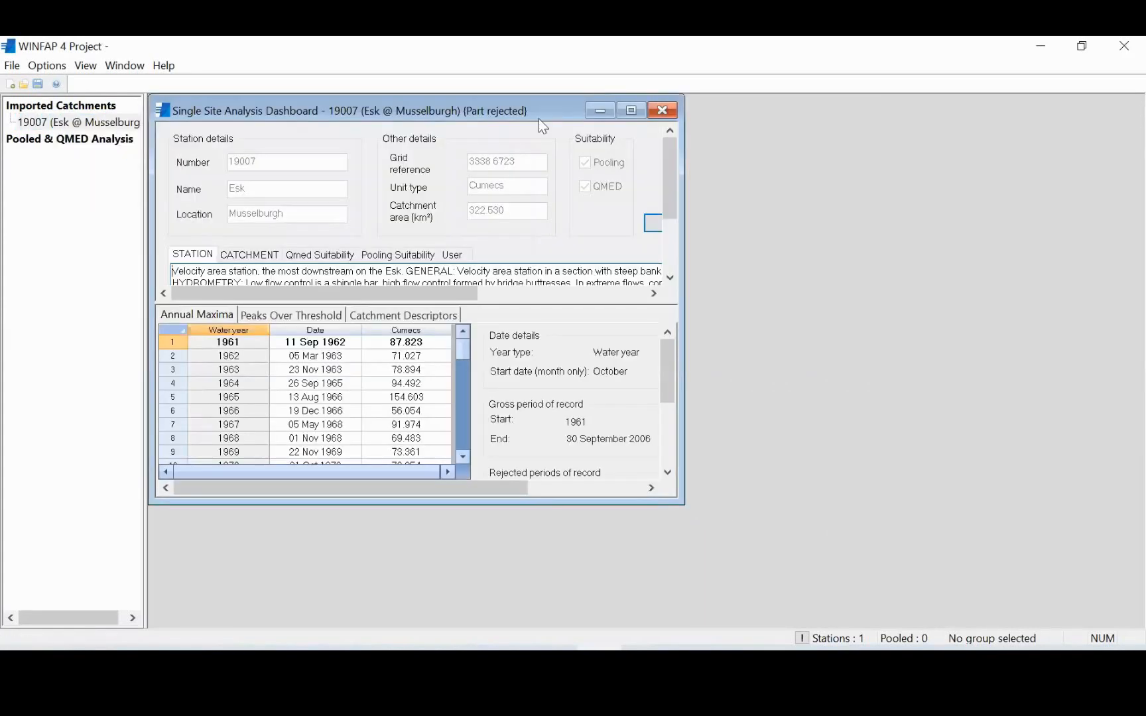
left_click(631, 111)
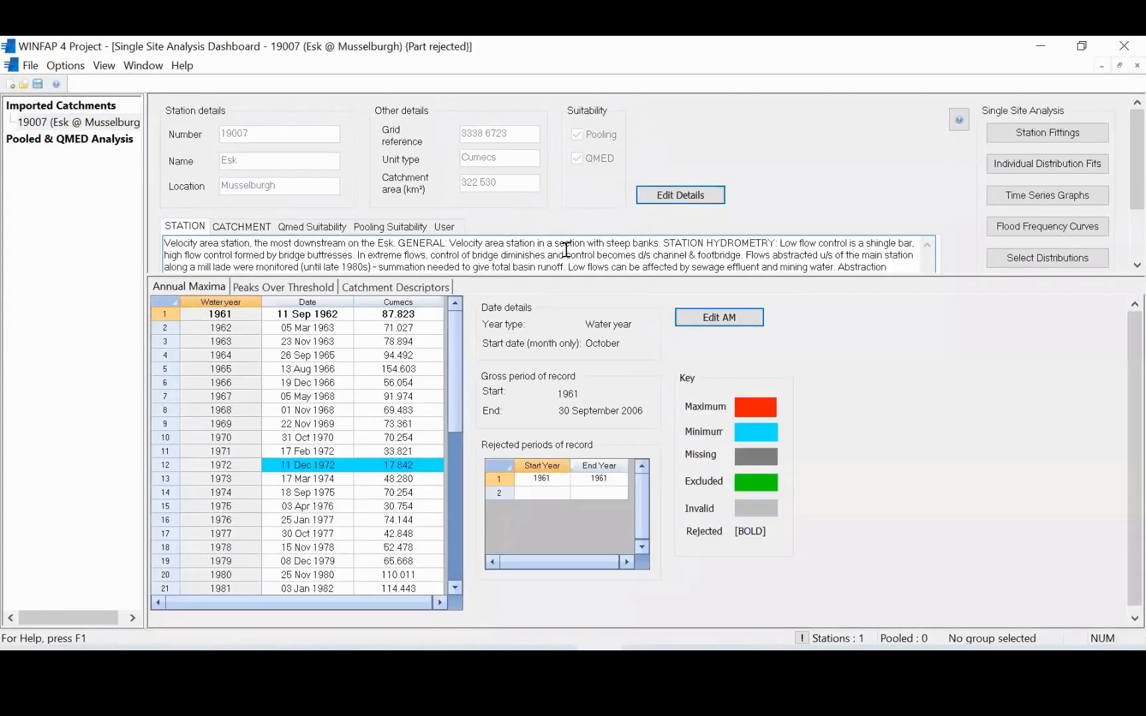
left_click_drag(539, 273, 538, 359)
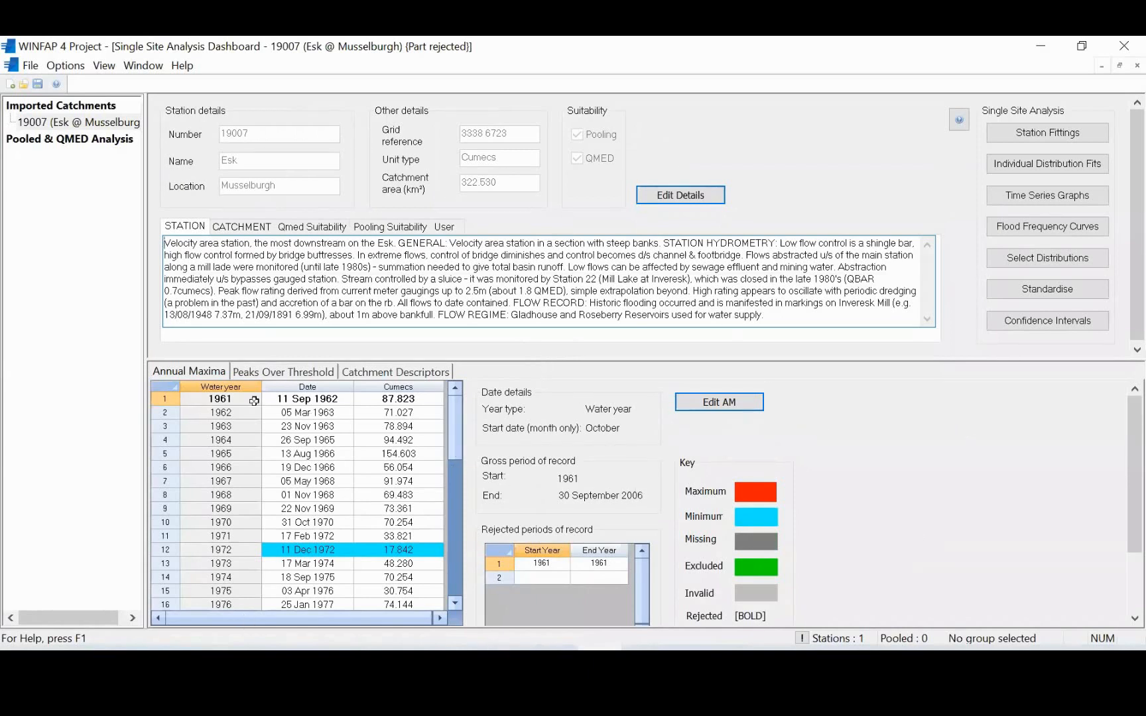
Step: Review the station's annual maxima through the latest years, its peaks-over-threshold data and its catchment descriptors
left_click_drag(457, 430, 460, 538)
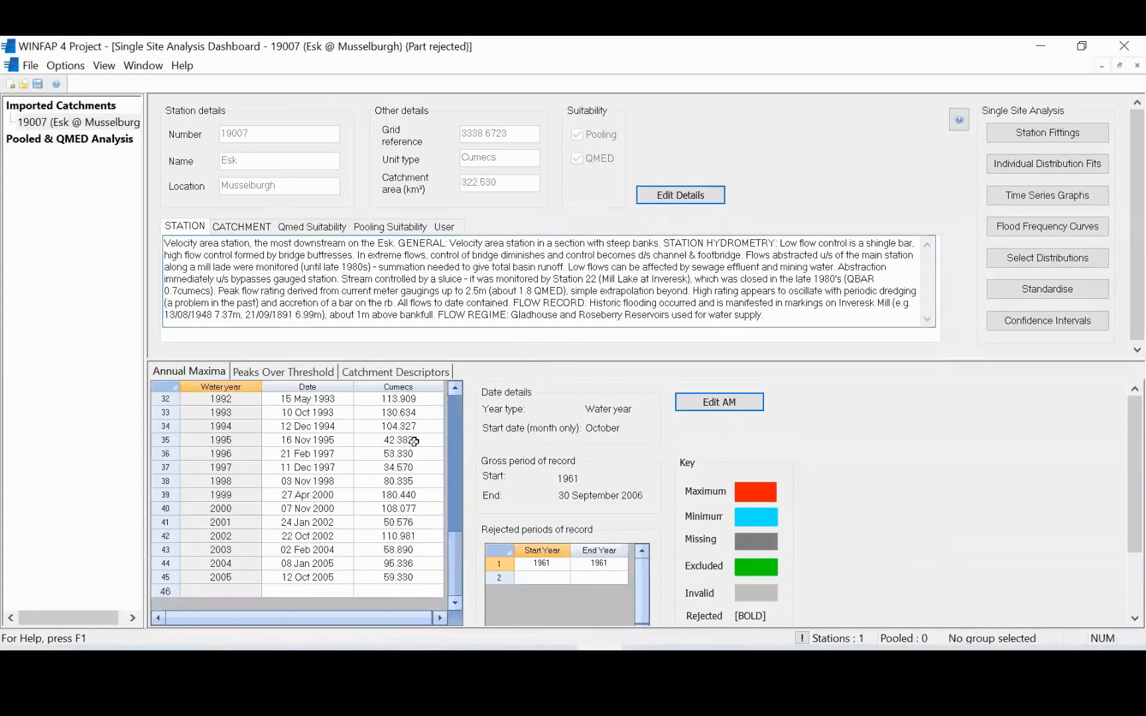
left_click(285, 371)
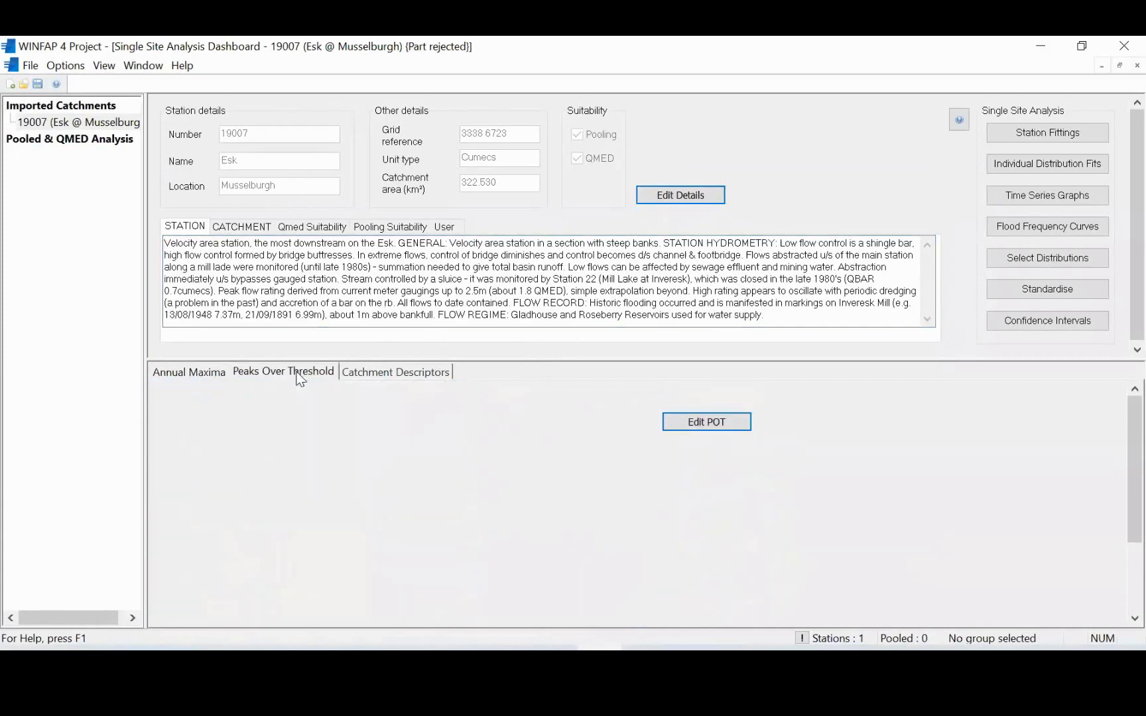
left_click(412, 373)
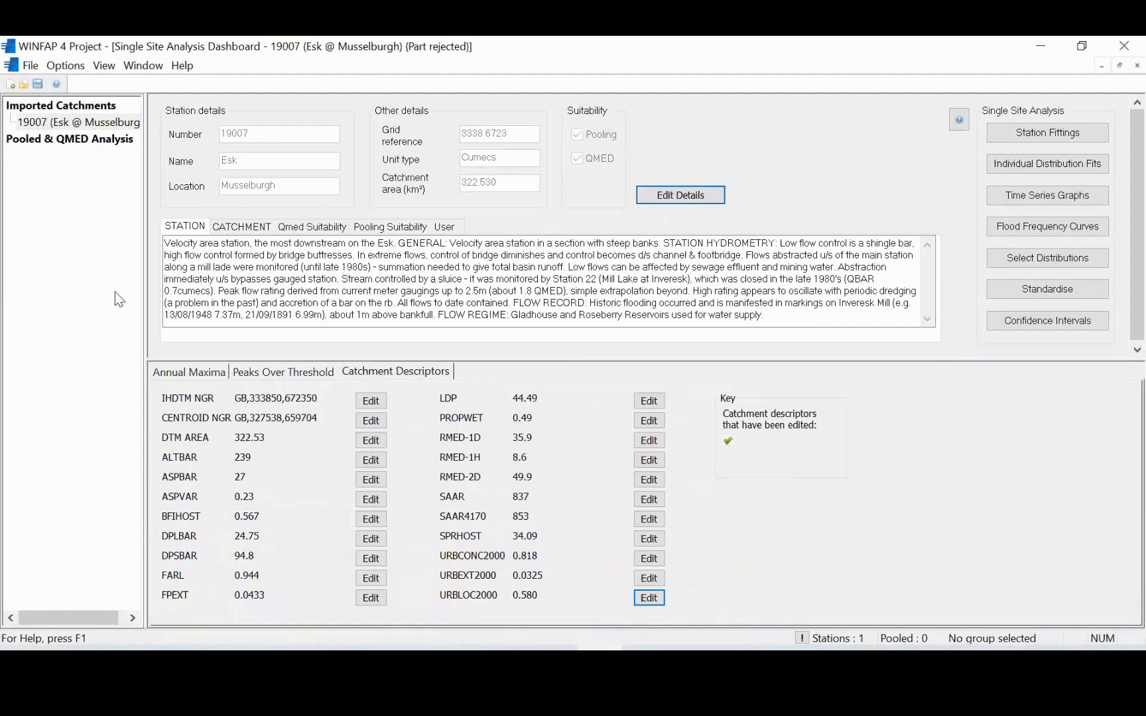
left_click(203, 375)
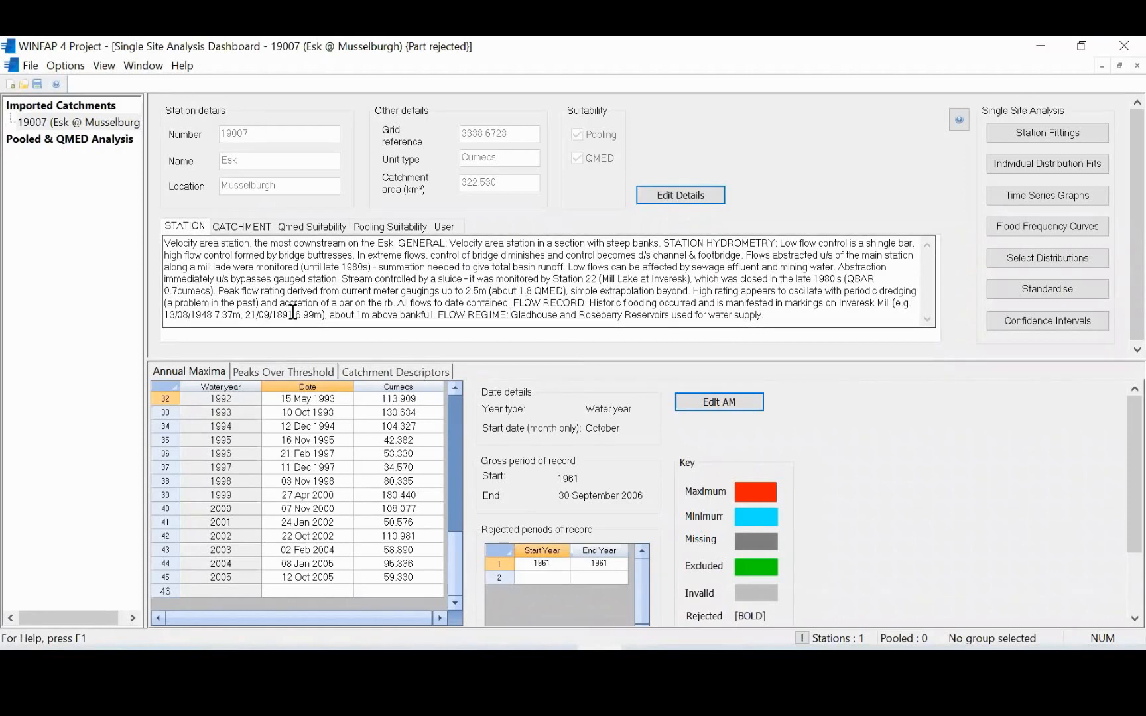
Step: Read the station's catchment, QMED suitability and pooling suitability comments, ending back on the station description
left_click(239, 227)
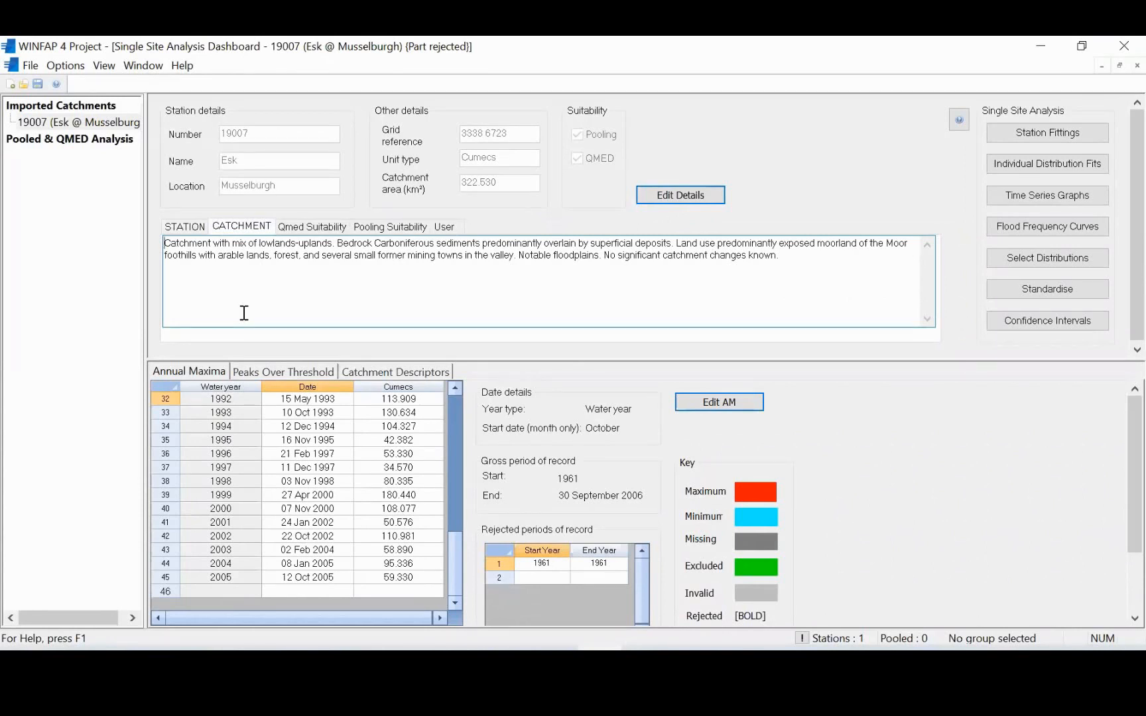
left_click(331, 229)
left_click(382, 227)
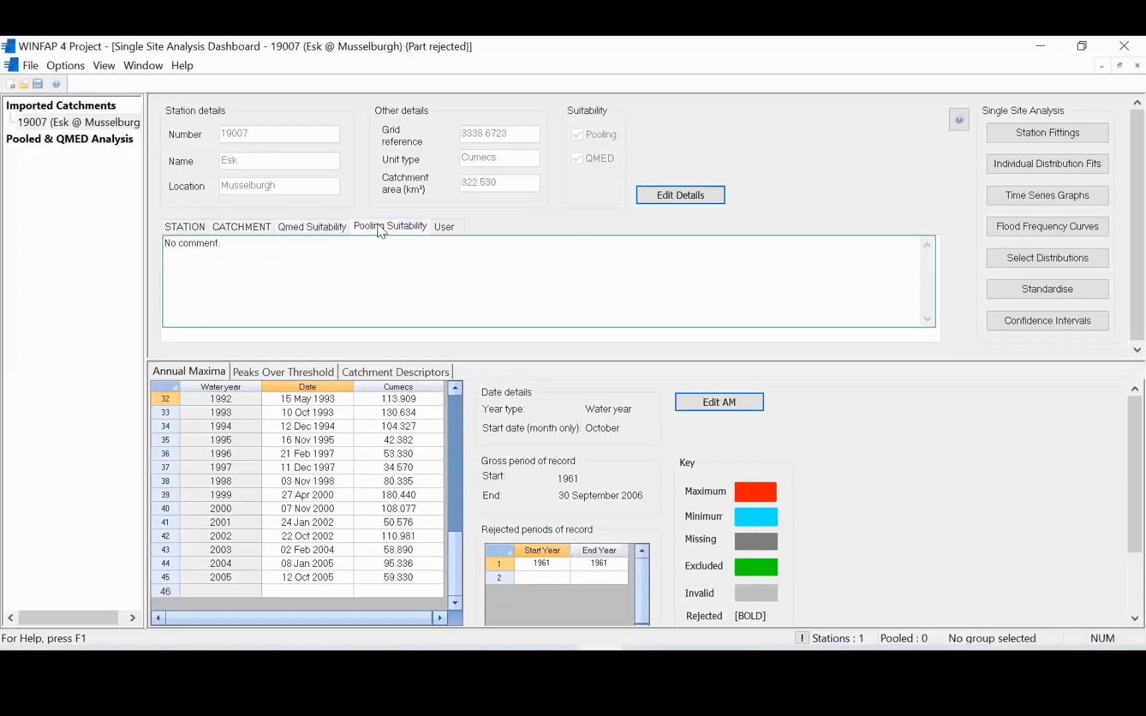
left_click(315, 221)
left_click(166, 225)
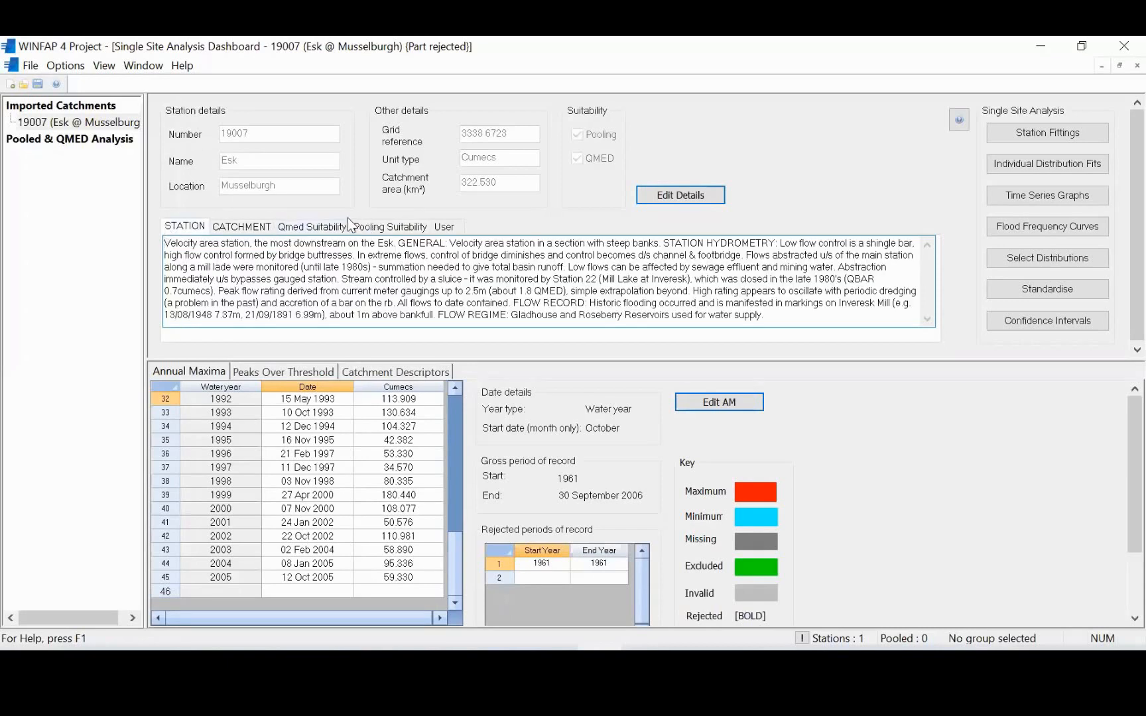
left_click(339, 228)
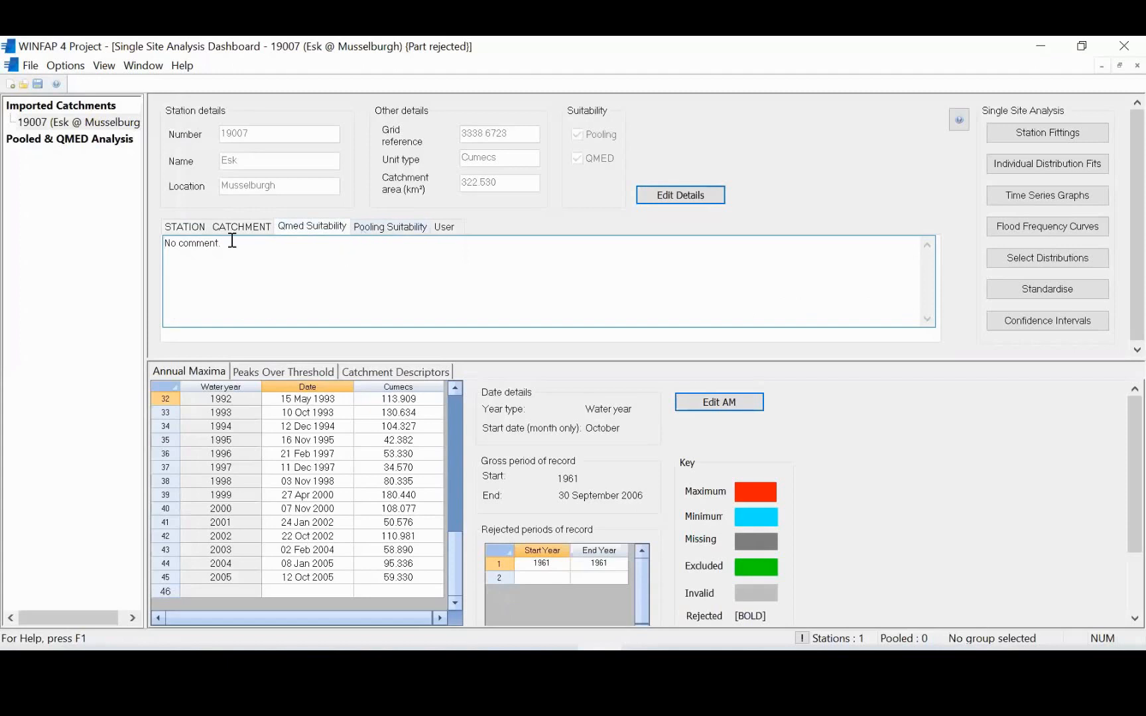
left_click(186, 229)
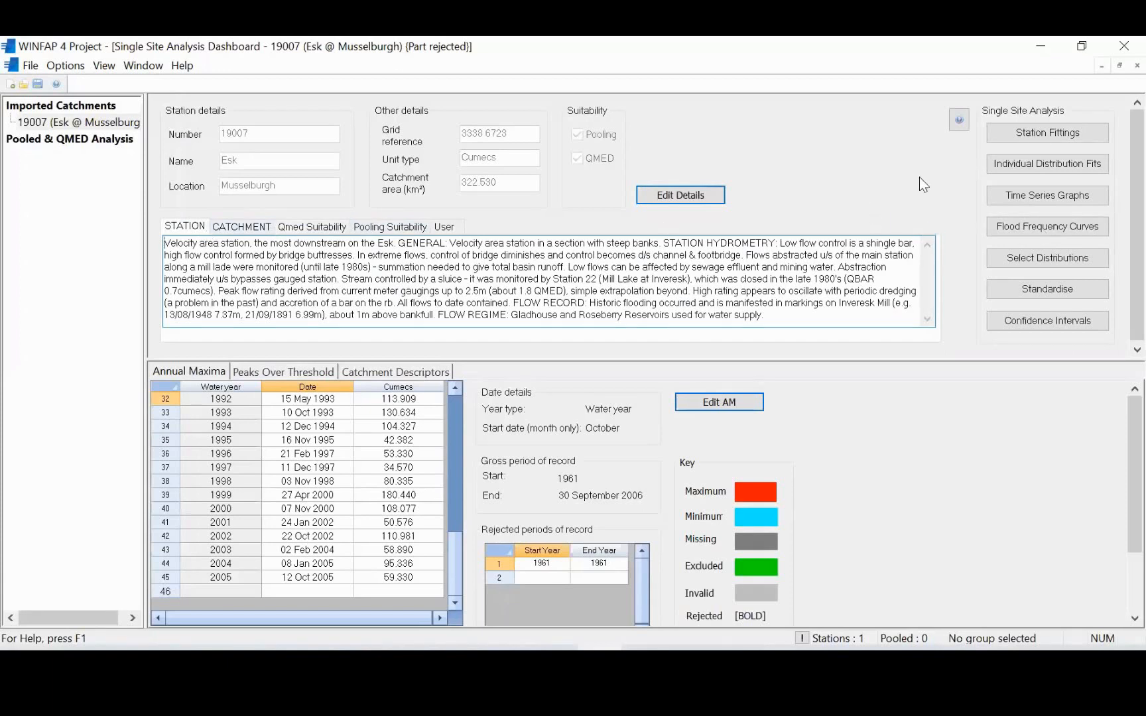
Step: Examine the station fittings and the single site flood frequency curve for the Esk, closing each view when finished
left_click(1031, 137)
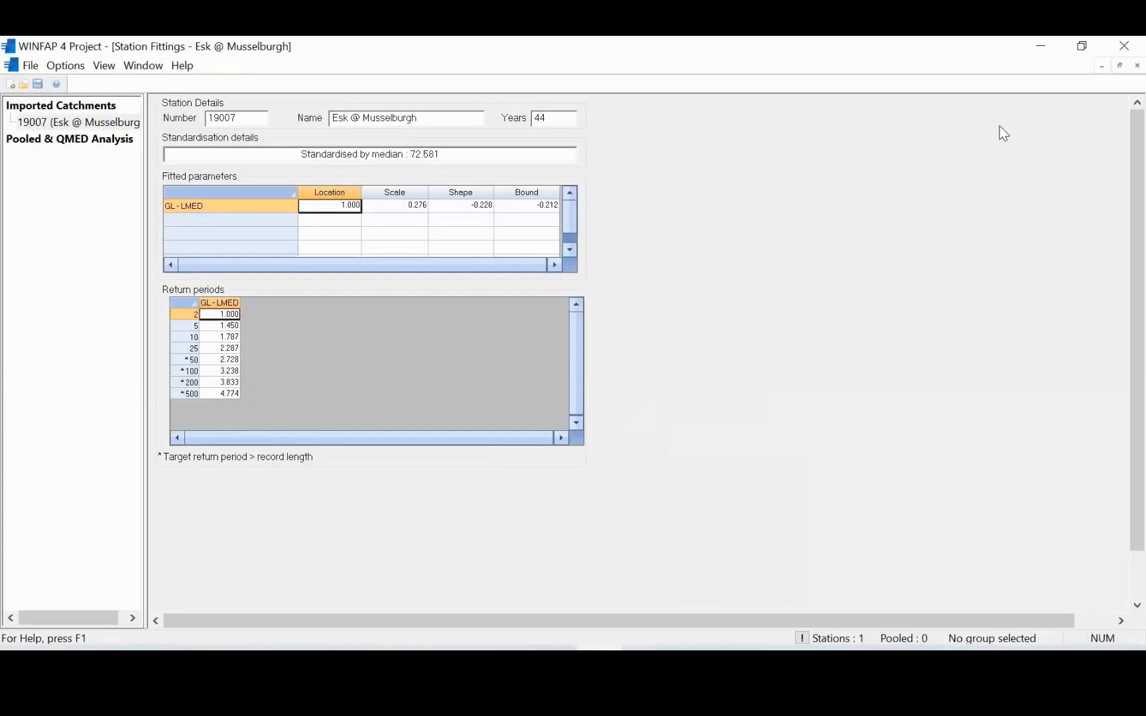
left_click(1121, 68)
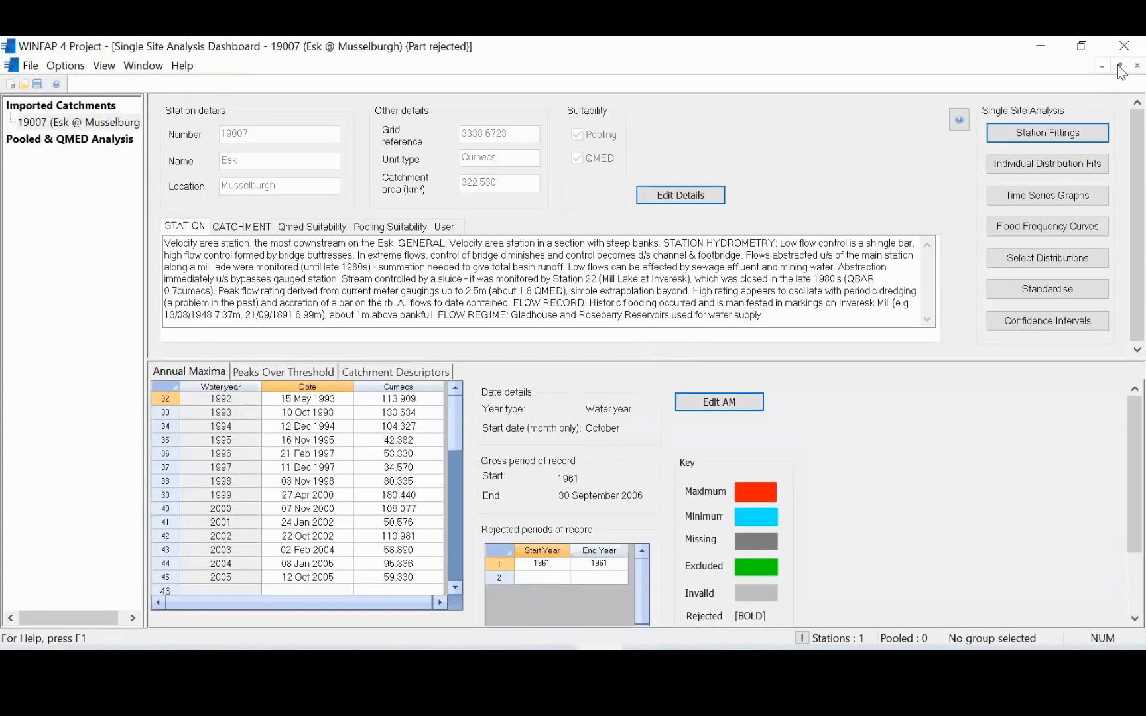
left_click(1064, 233)
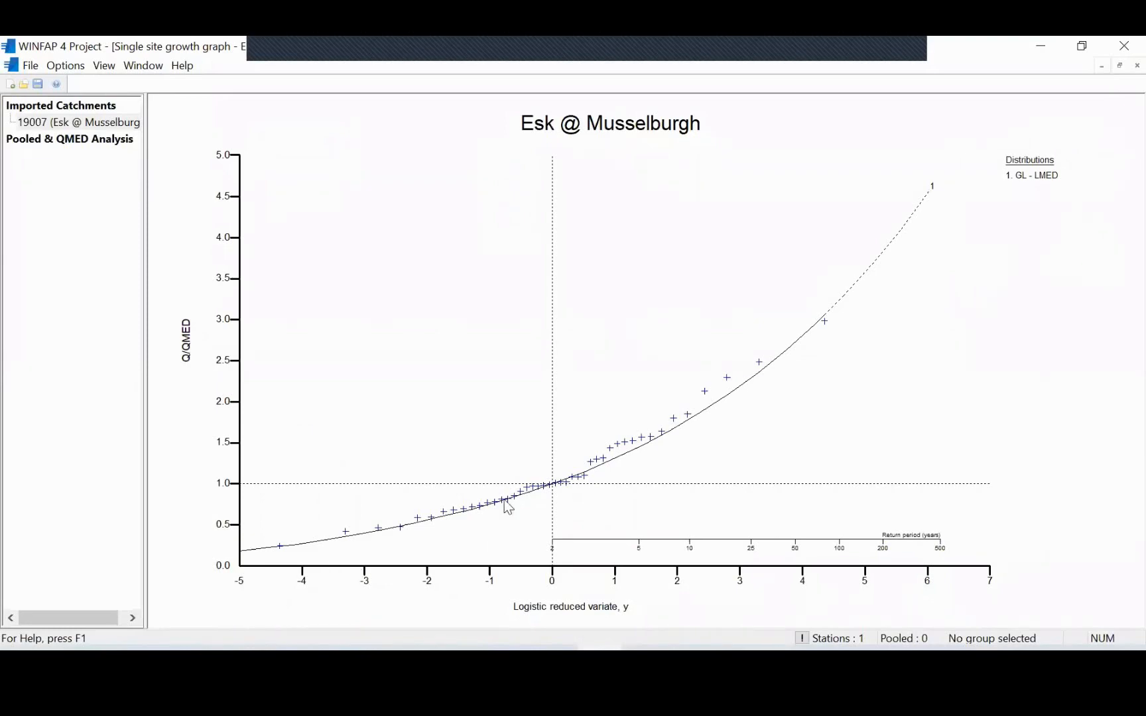
left_click(1119, 65)
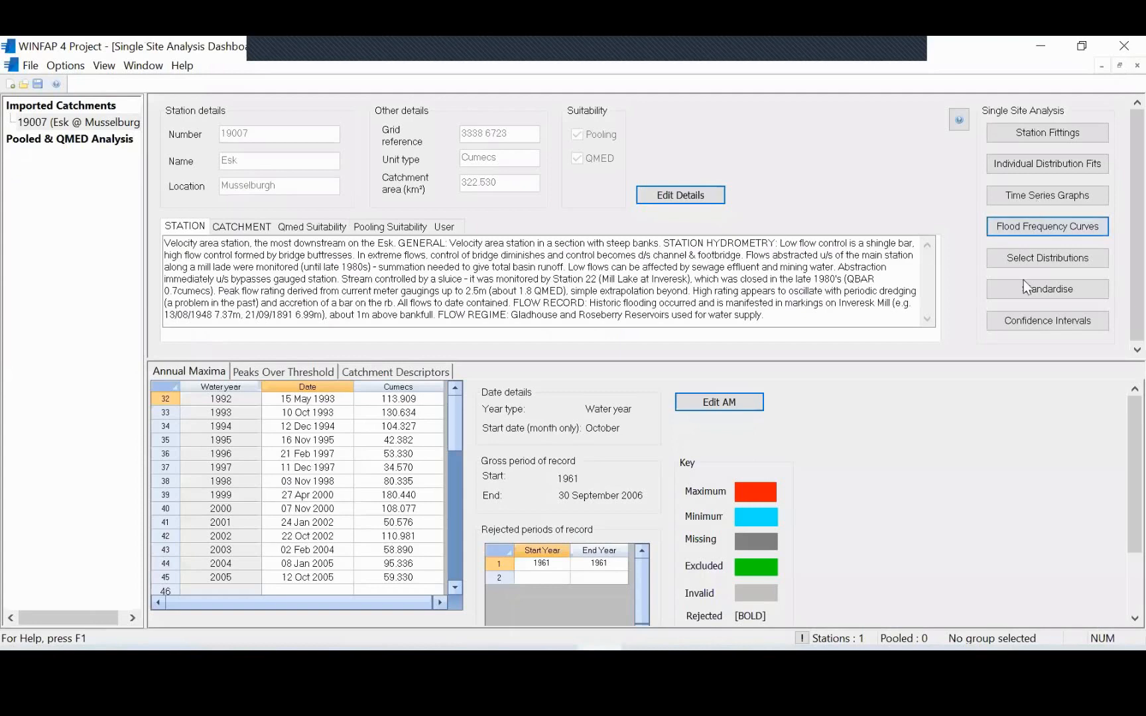
Step: Add the Generalised Extreme Value distribution with the L-Median technique to the selected distributions
left_click(1022, 263)
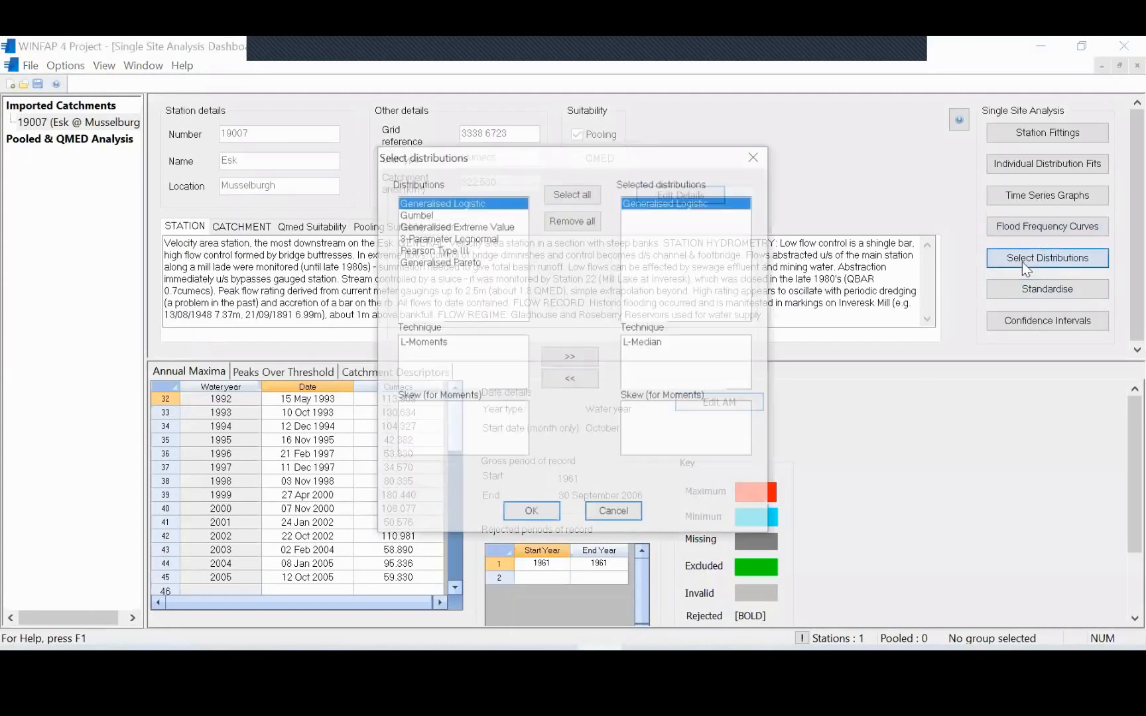
left_click(476, 226)
left_click(436, 354)
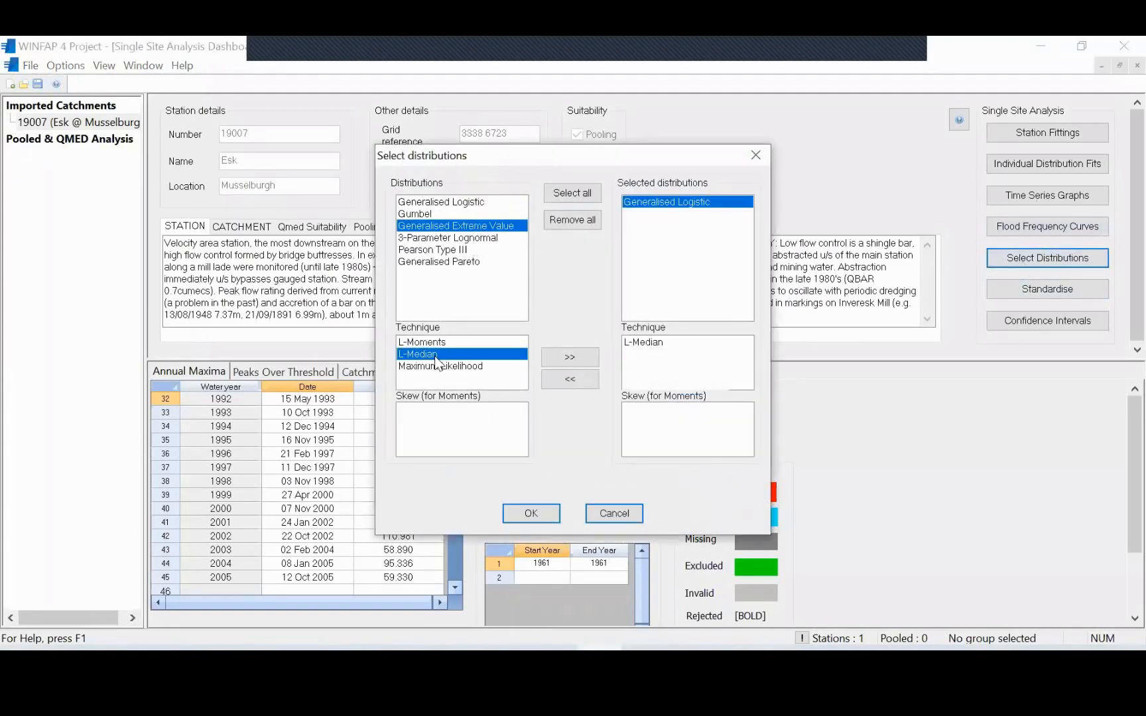
left_click(576, 359)
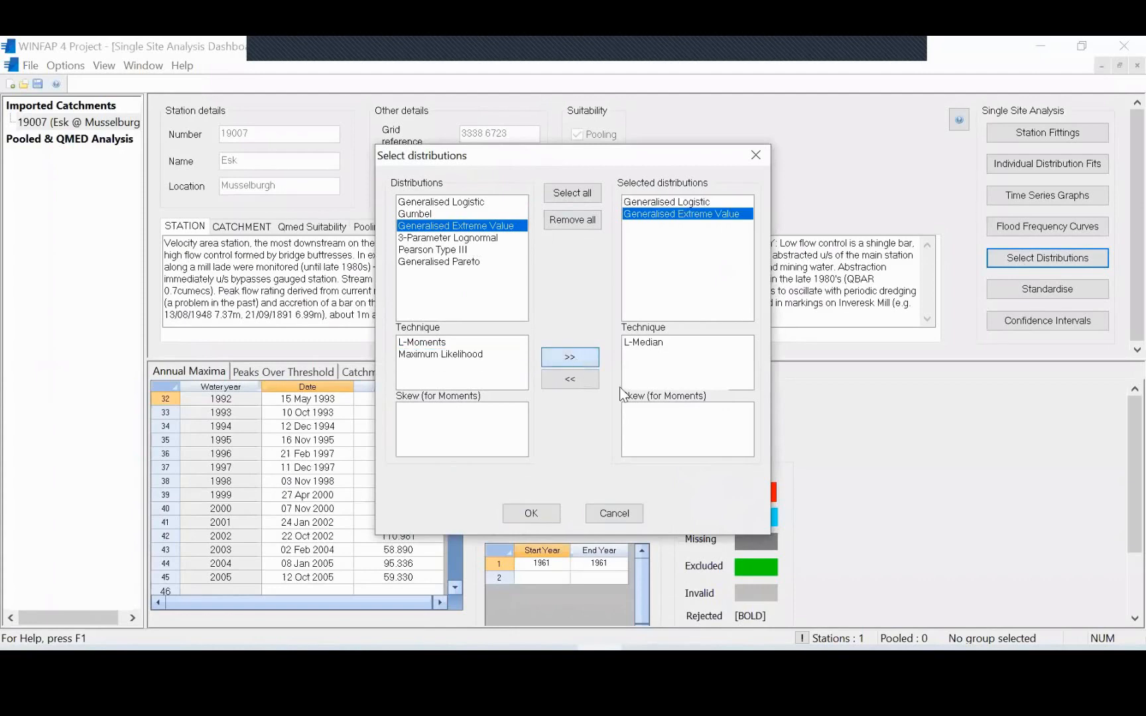
left_click(511, 517)
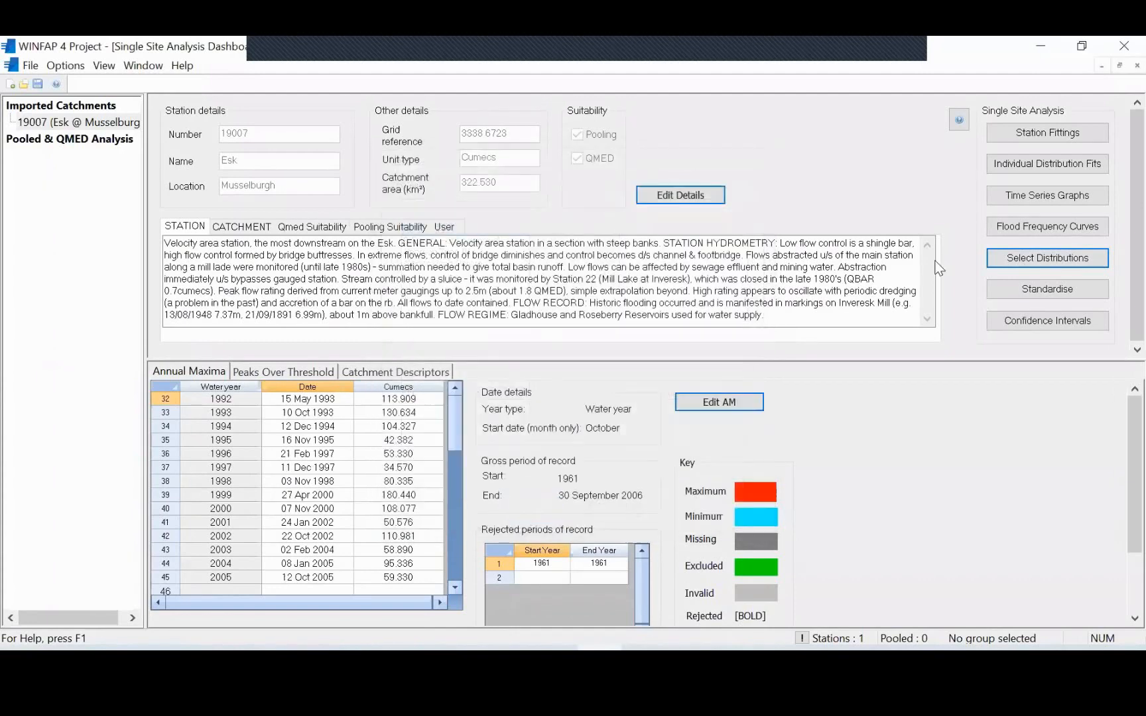
Step: Compare the Generalised Logistic and Generalised Extreme Value fits on the flood frequency curves and in the station fittings
left_click(1016, 227)
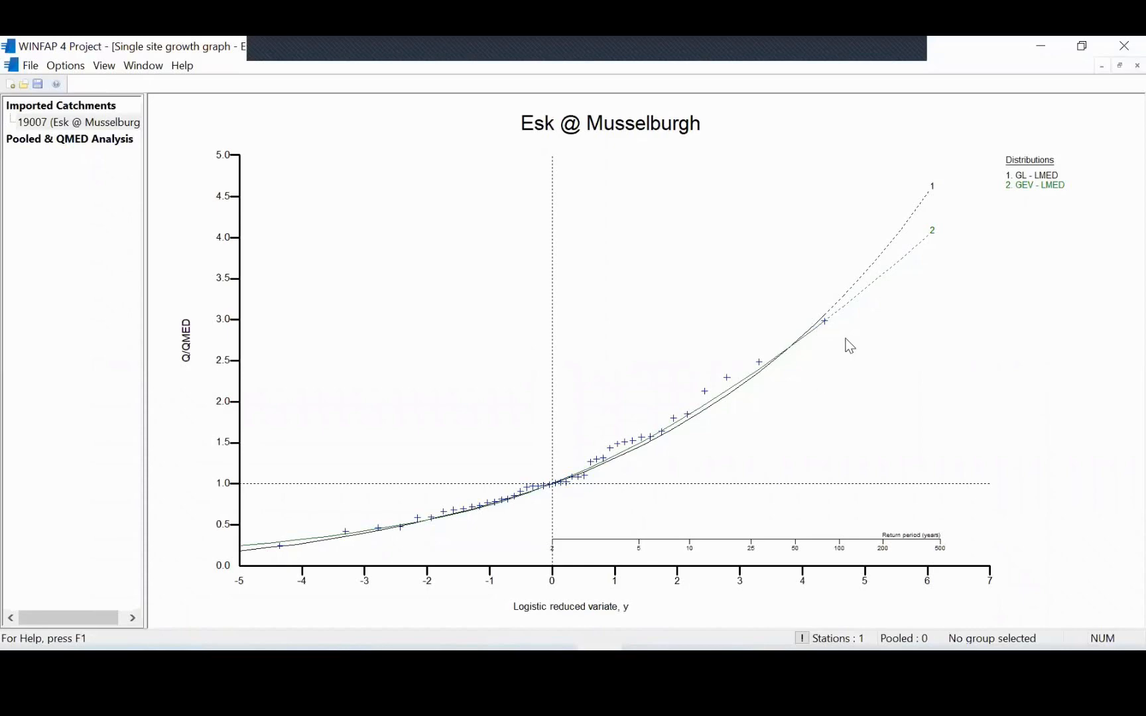
left_click(1118, 66)
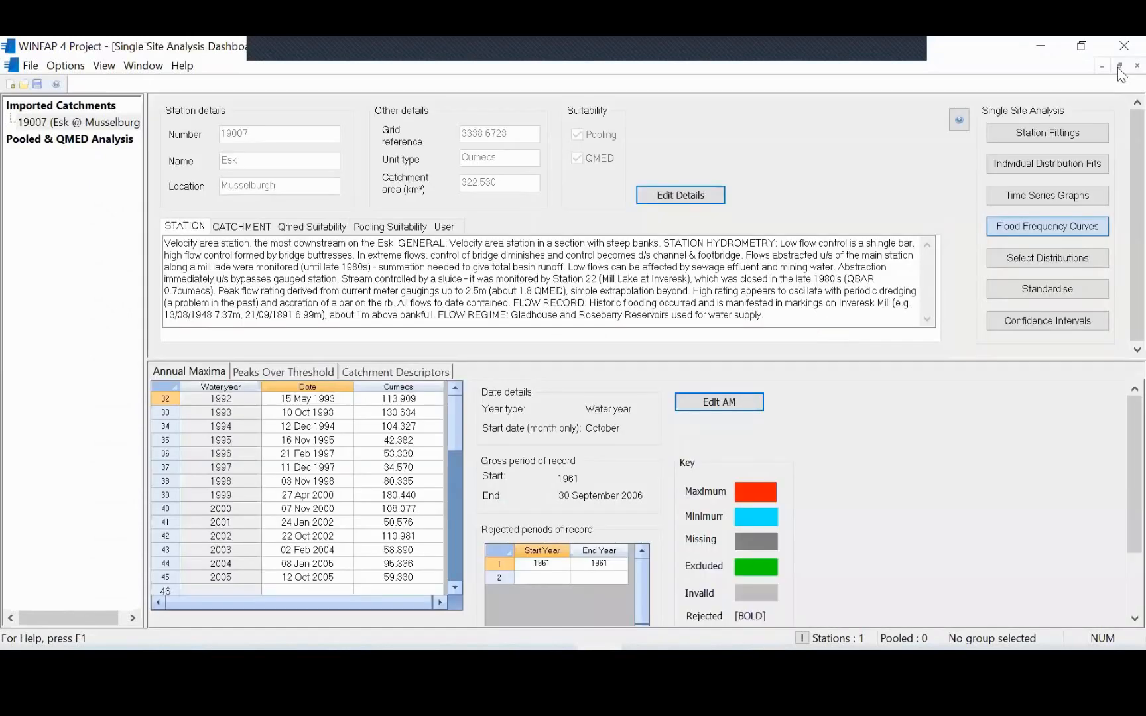
left_click(1065, 133)
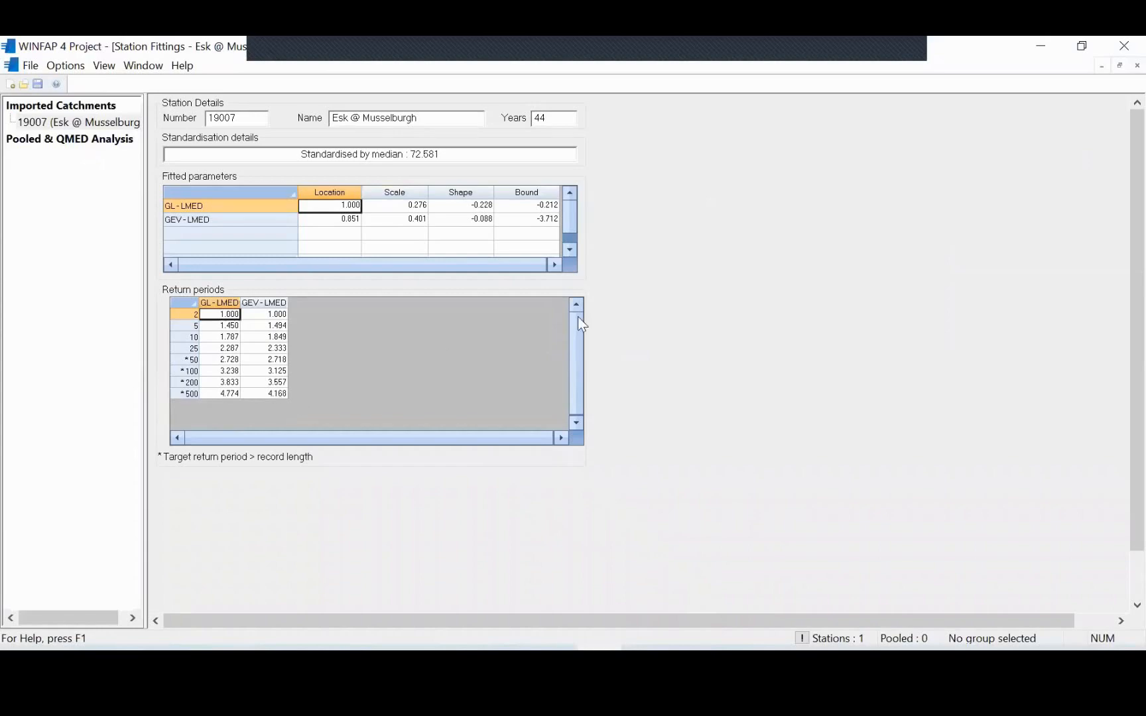
left_click(1120, 66)
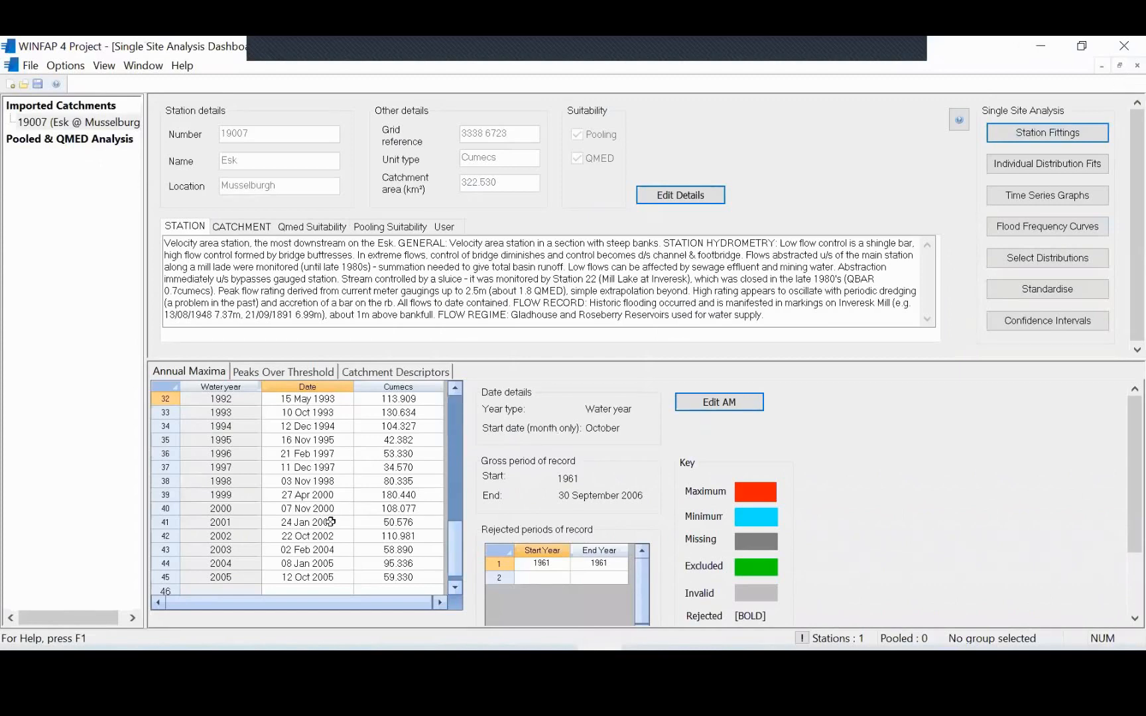
Step: Look back through the annual maxima to the earliest water years and close the single site dashboard
scroll(331, 522, "up", 10)
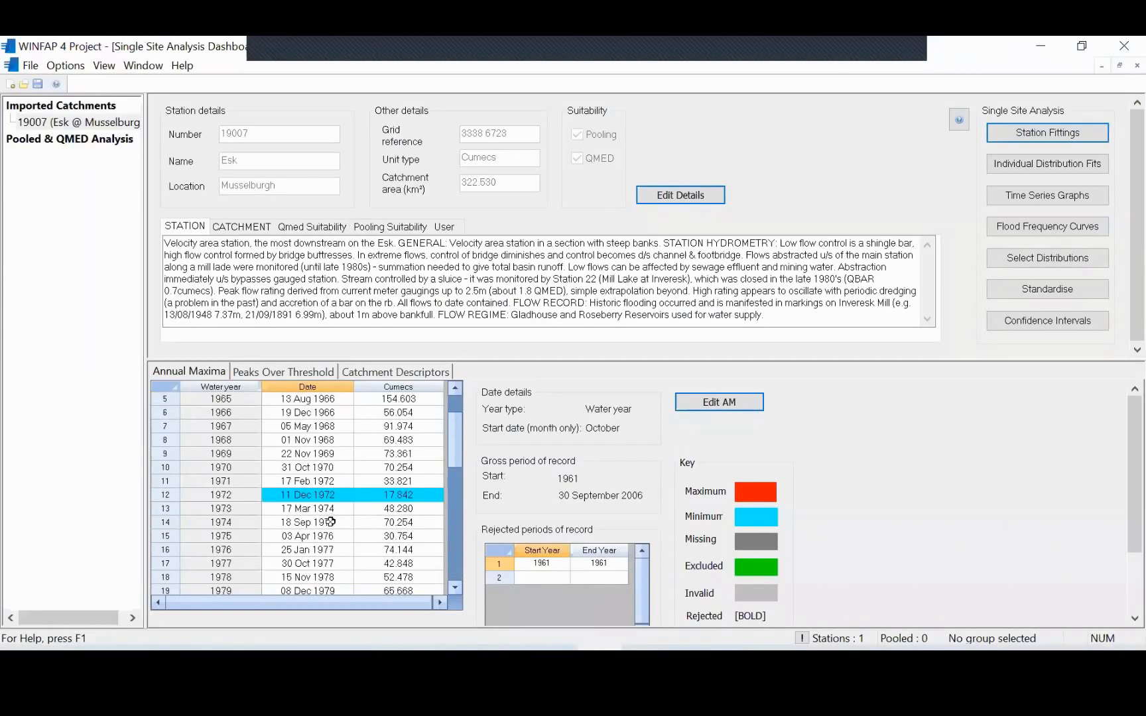
scroll(331, 522, "up", 1)
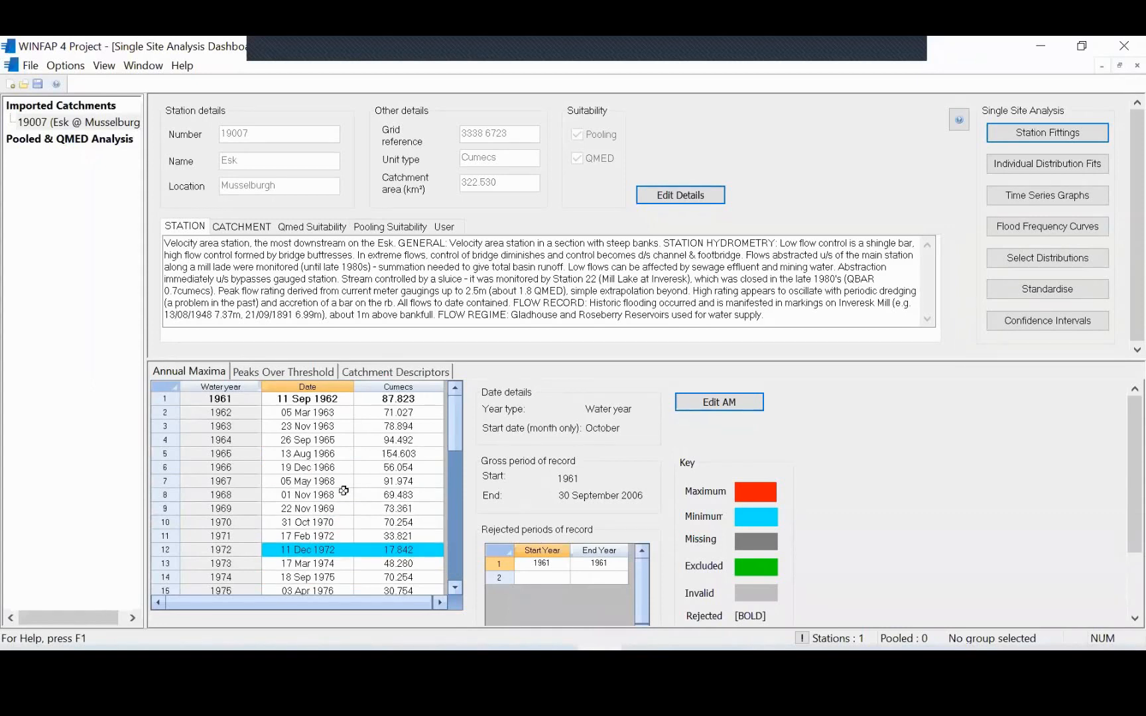
left_click(1119, 68)
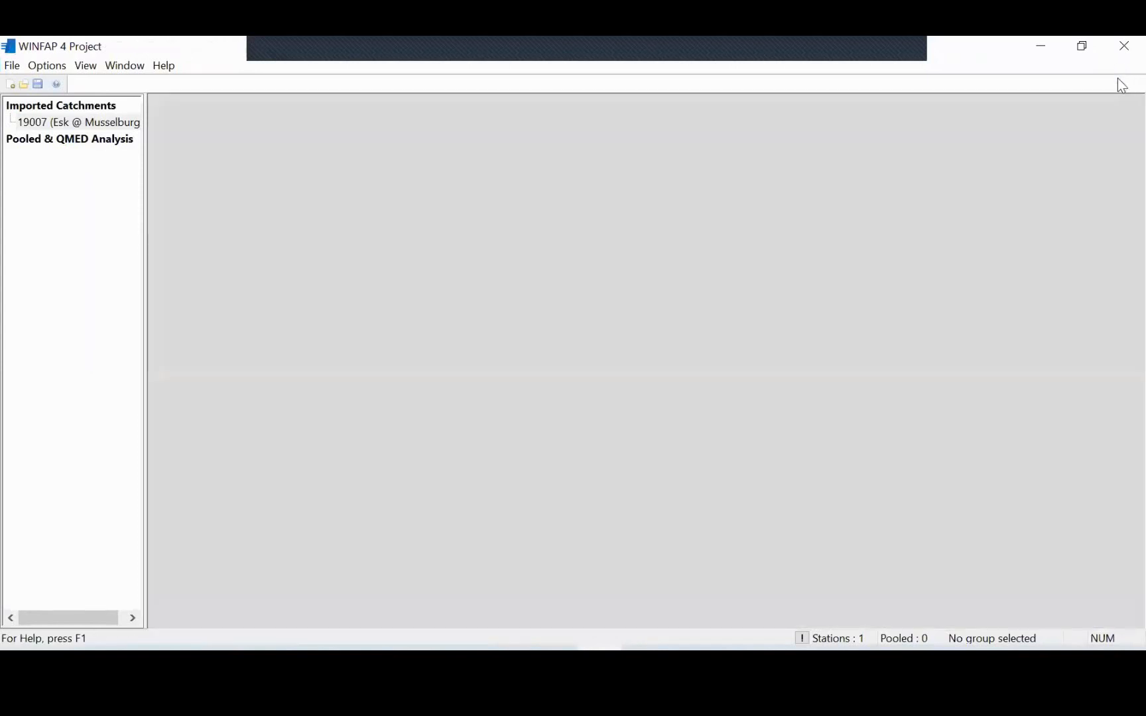
Step: Create a Pooled & QMED analysis for station 19007 with the default name, URBEXT2000 limit 0.030 and default pooling options, and maximise its dashboard
right_click(64, 125)
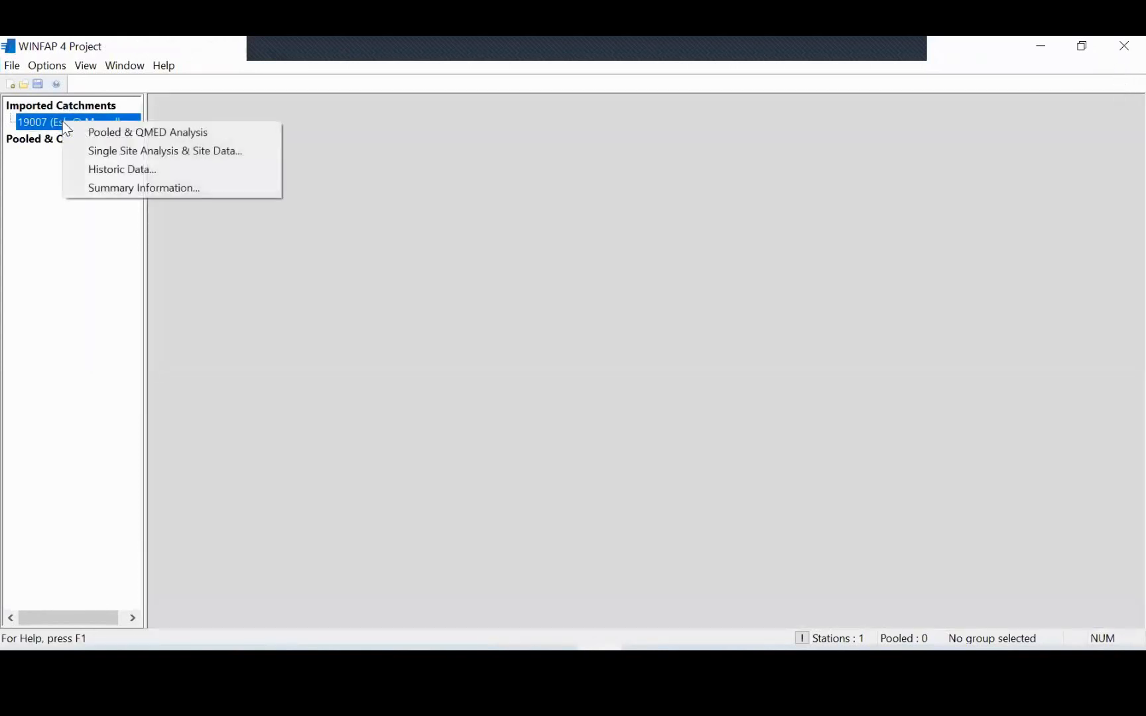
left_click(91, 138)
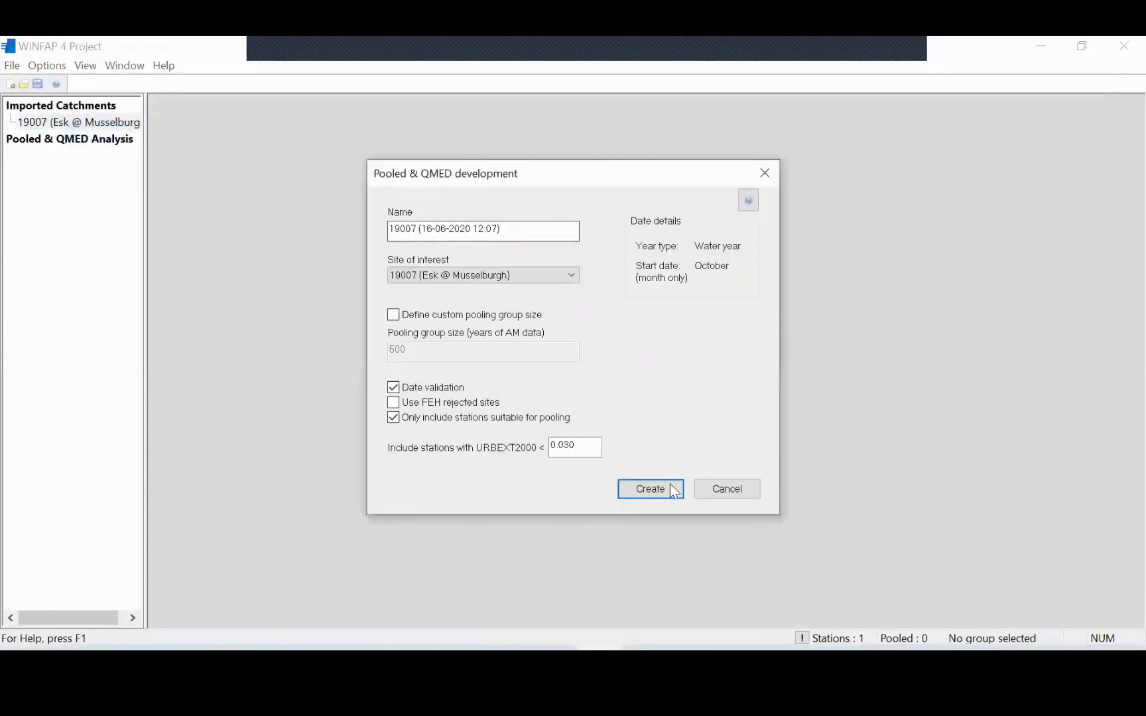
left_click_drag(590, 446, 534, 448)
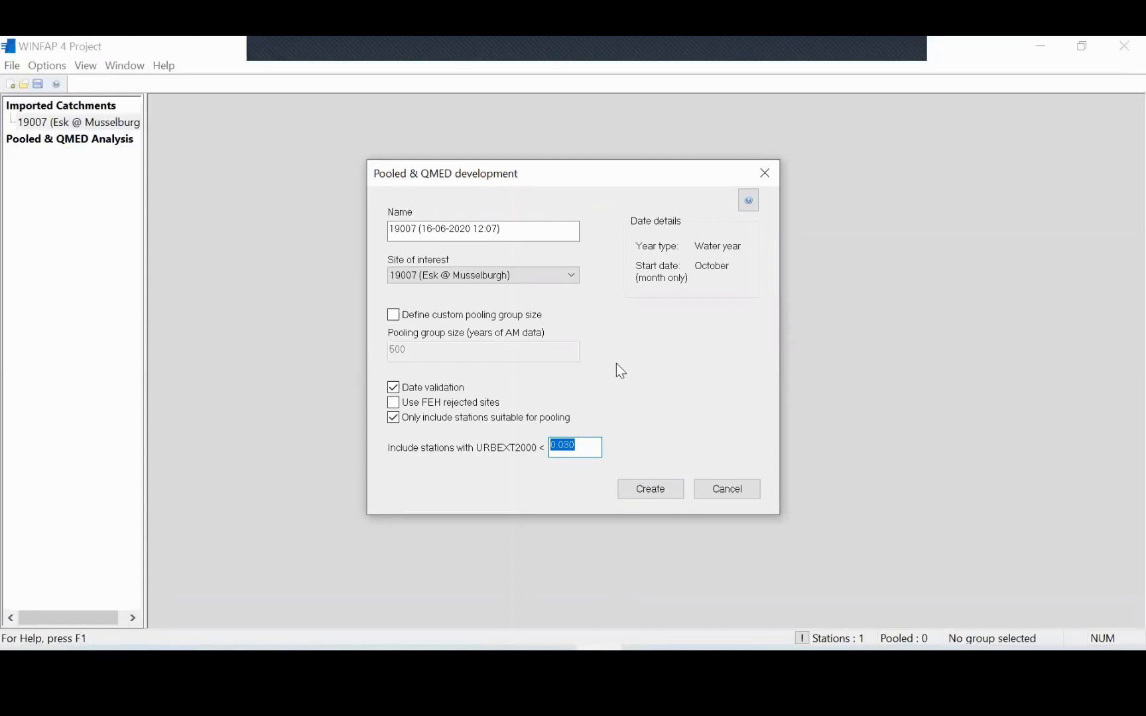
left_click(641, 496)
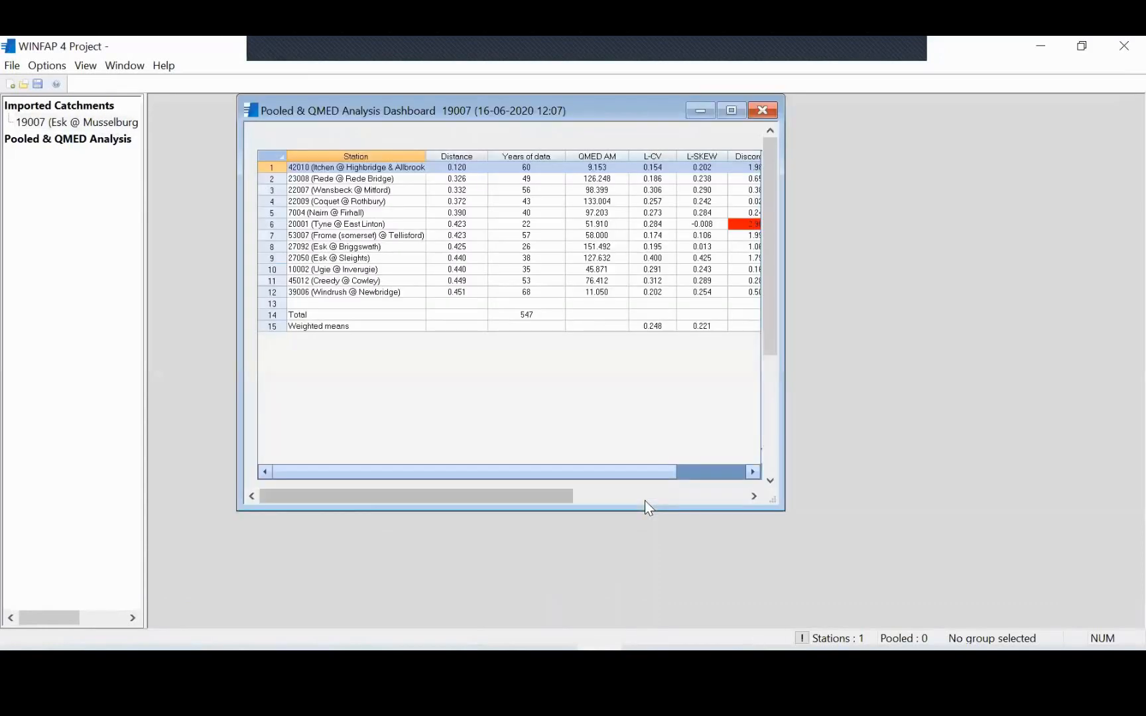
left_click(731, 111)
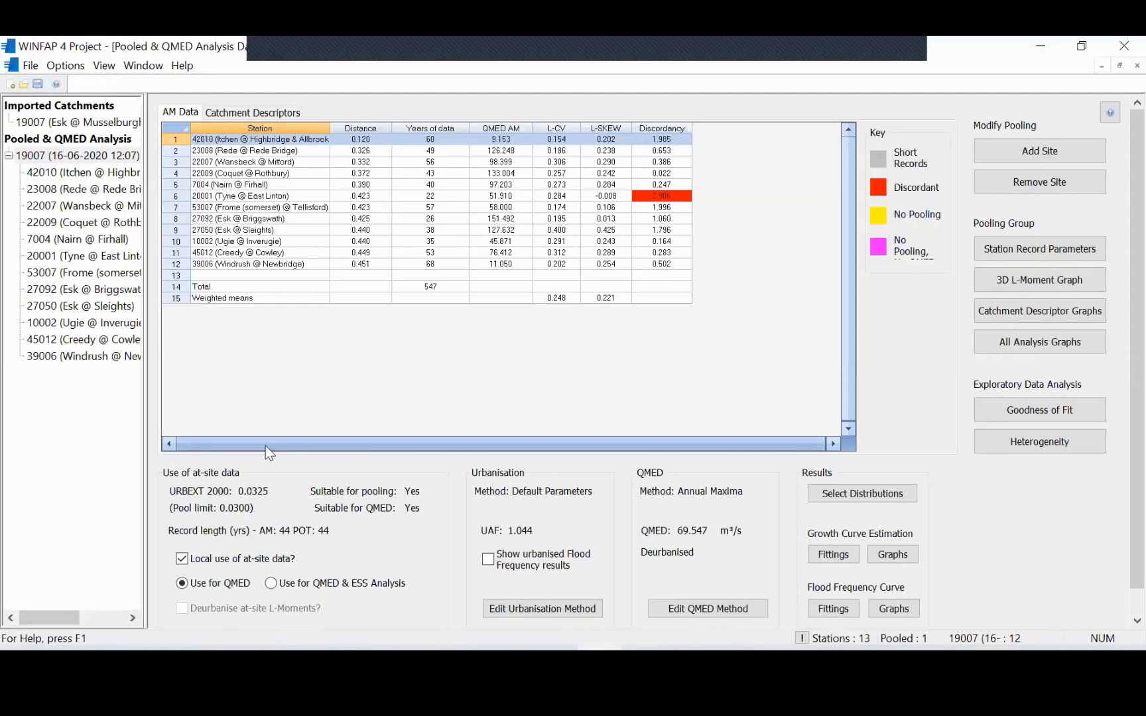
Step: Remove the discordant station 20001 (Tyne @ East Linton) from the pooling group and check the row of 27092 (Esk @ Briggswath)
left_click(248, 198)
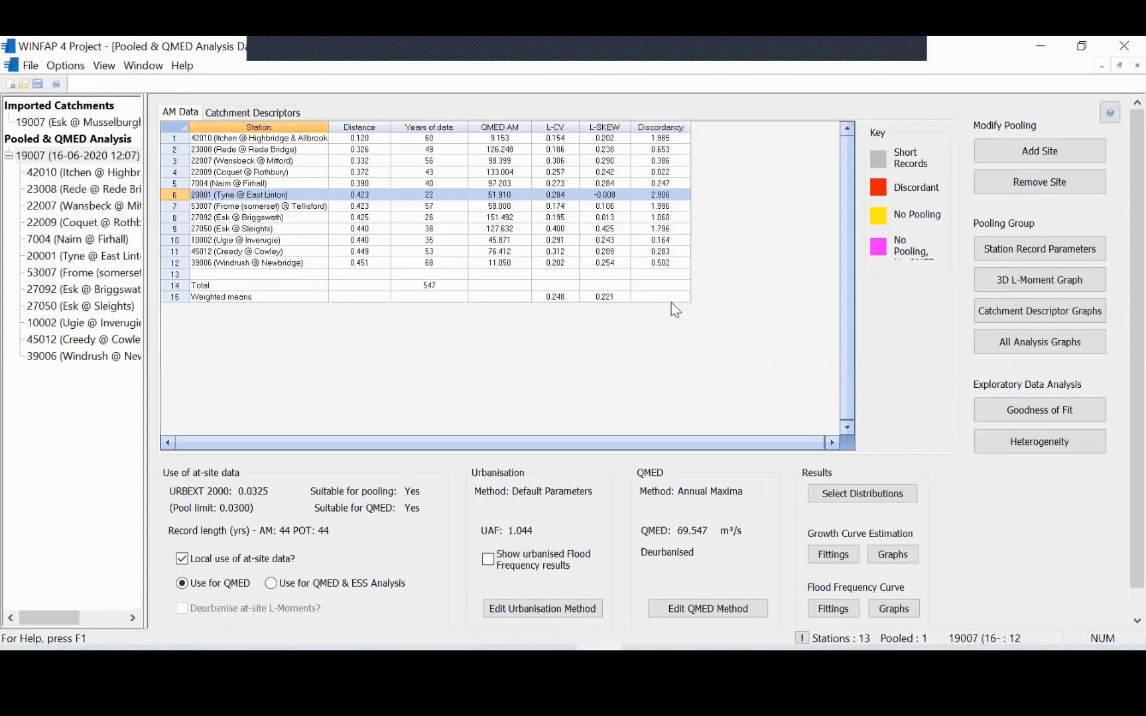
left_click(1042, 185)
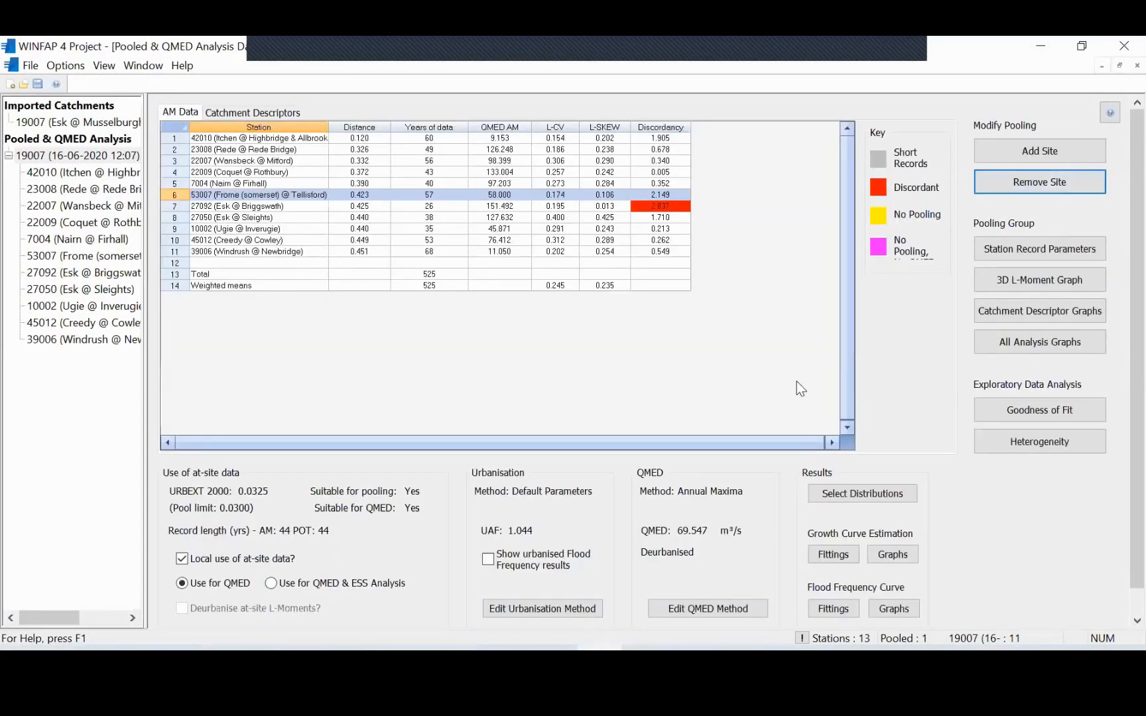
left_click(312, 207)
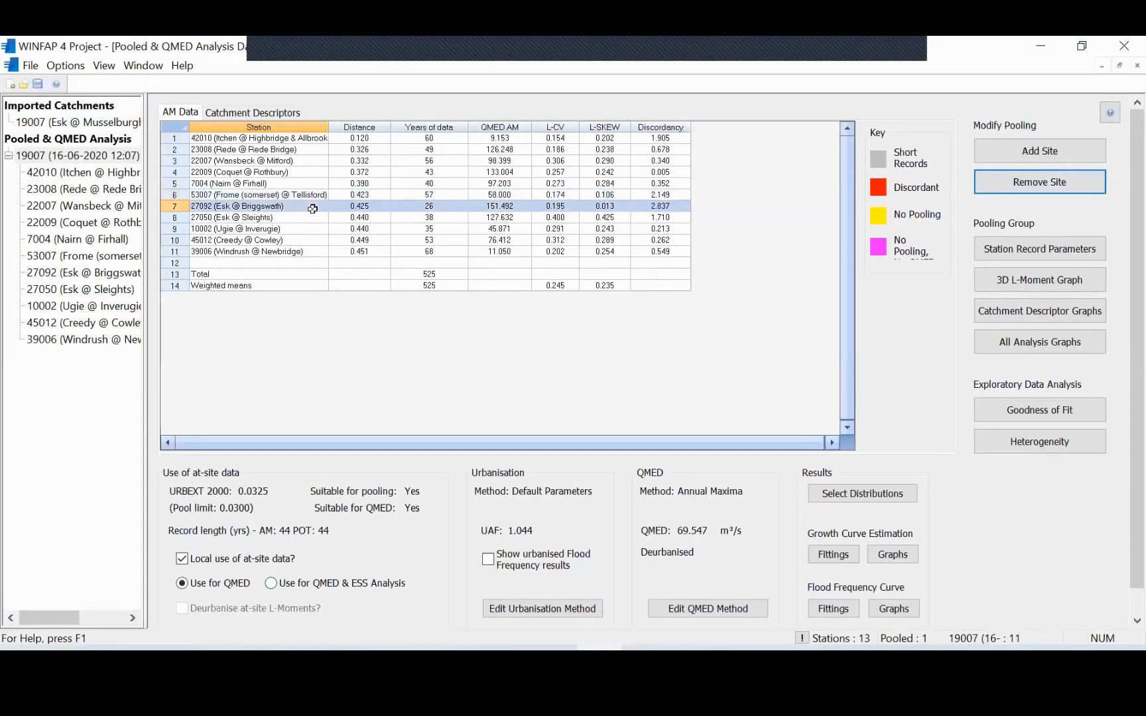
left_click(350, 228)
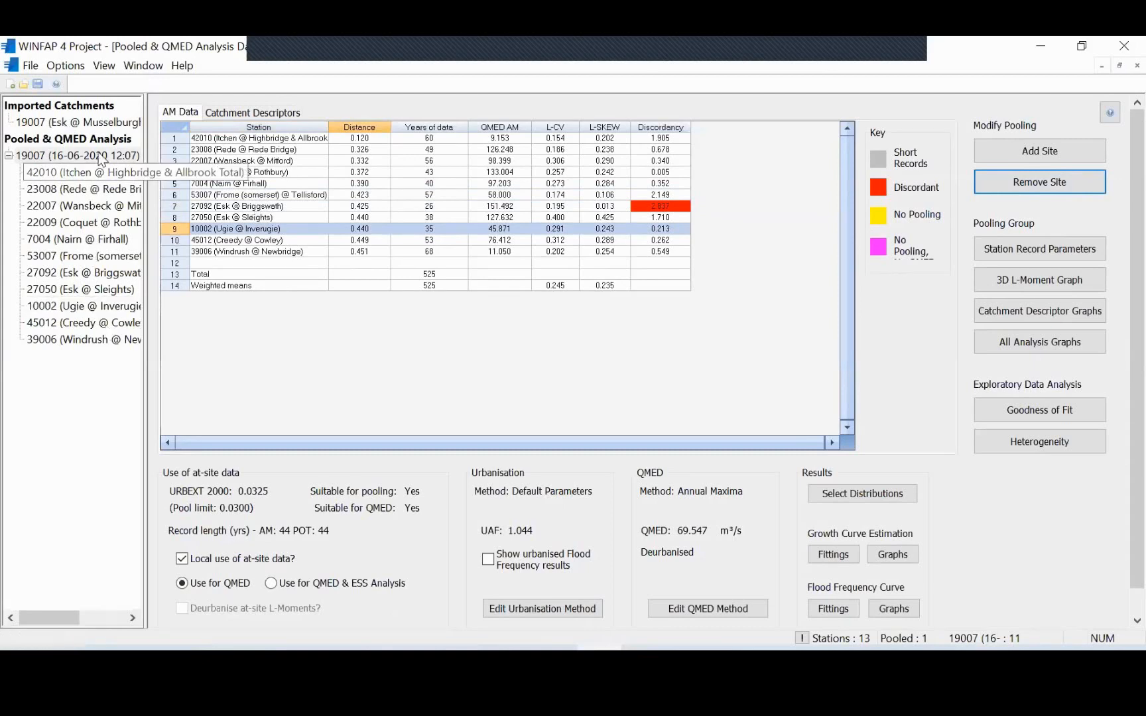
Step: Read the station description of pooled site 27092 (Esk @ Briggswath) in full and examine its single site flood frequency curve
left_click(103, 277)
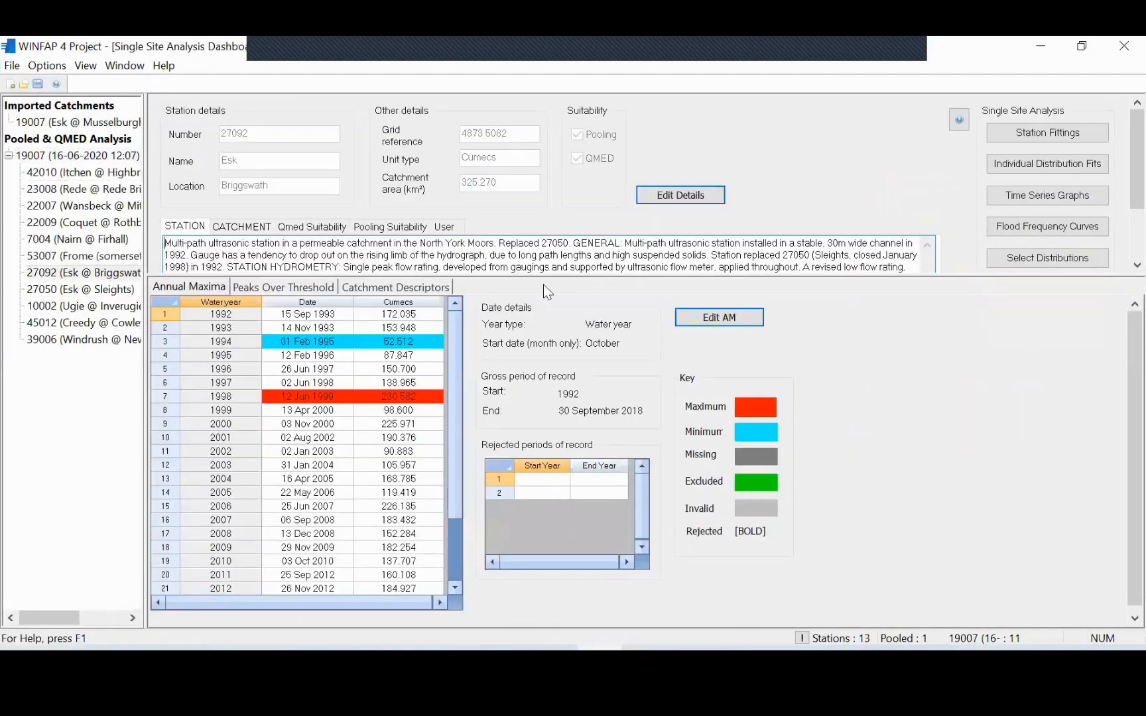
left_click_drag(569, 275, 591, 399)
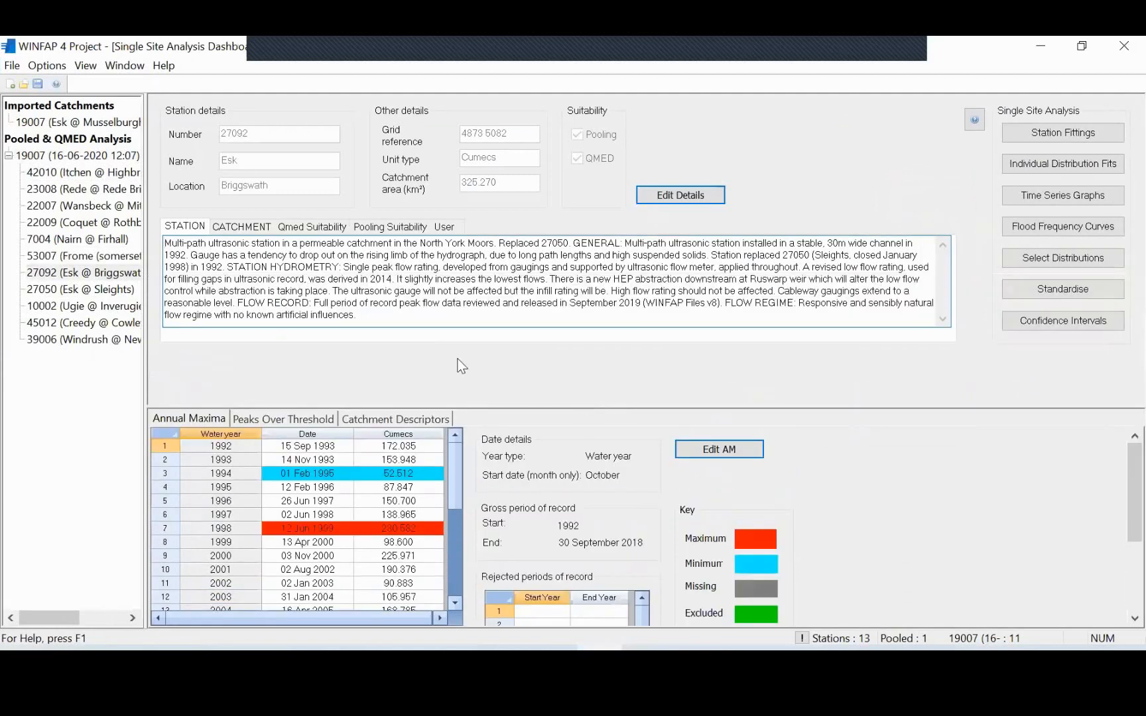
left_click(1063, 230)
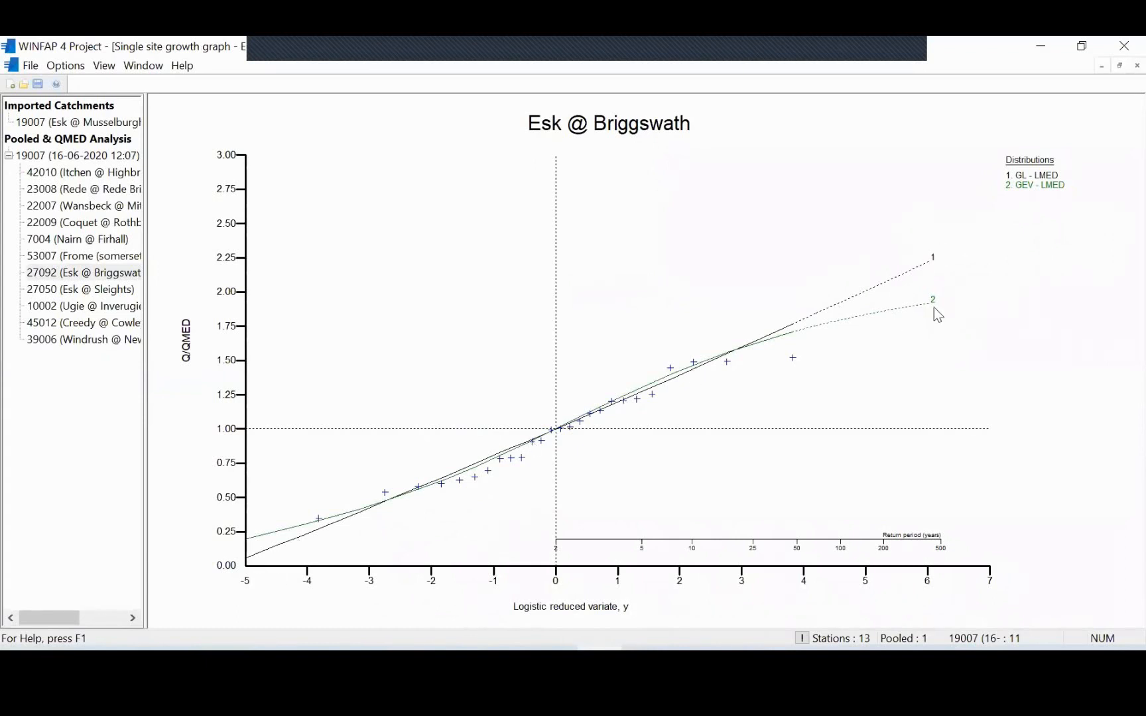
left_click(1137, 65)
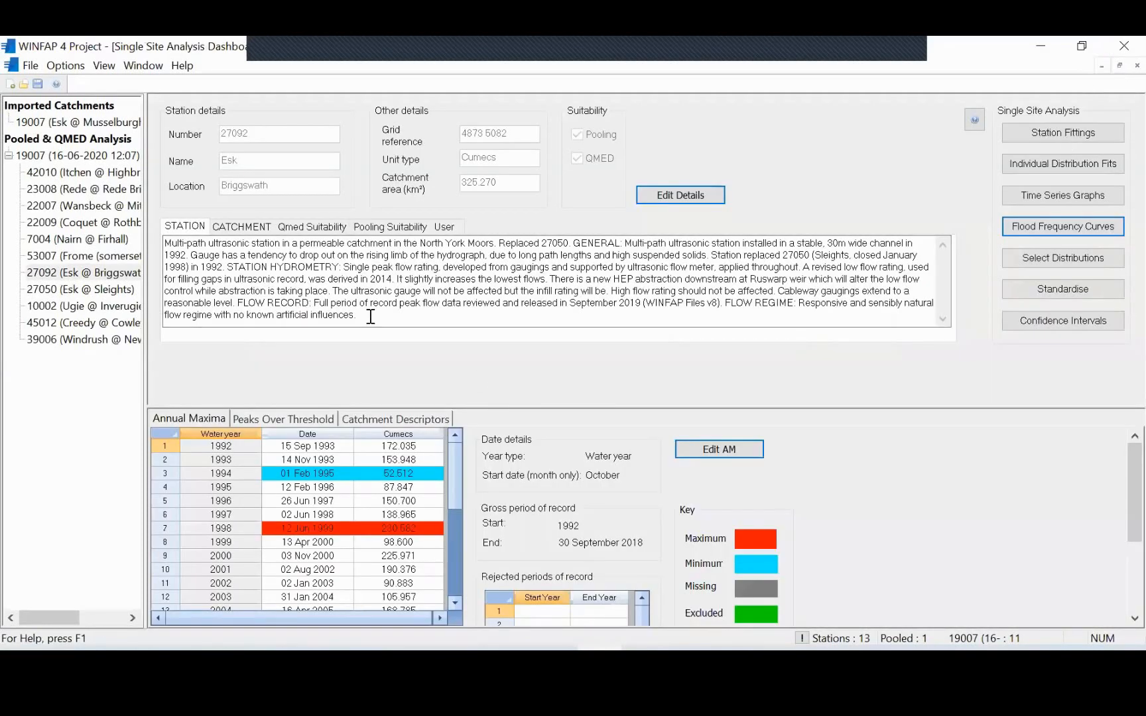
Step: Read the QMED and pooling suitability comments for 27092 (Esk @ Briggswath) and return to its entry in the pooling group
left_click(312, 227)
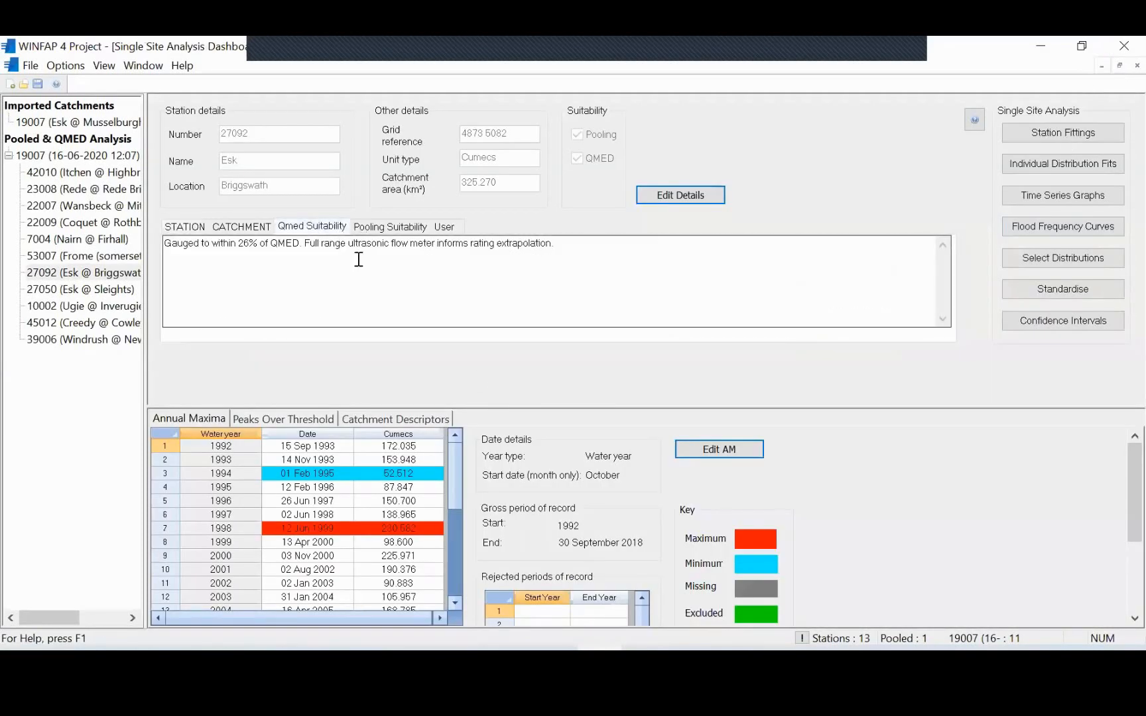
left_click(189, 244)
left_click_drag(316, 242, 583, 241)
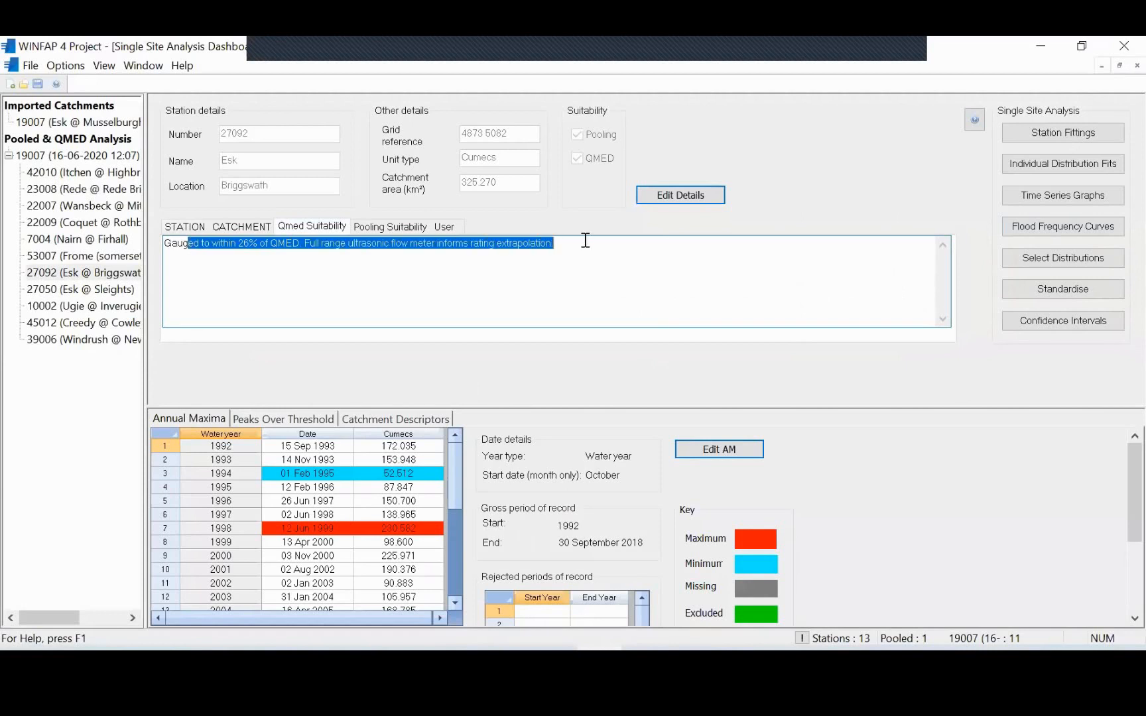
left_click(525, 286)
left_click(390, 227)
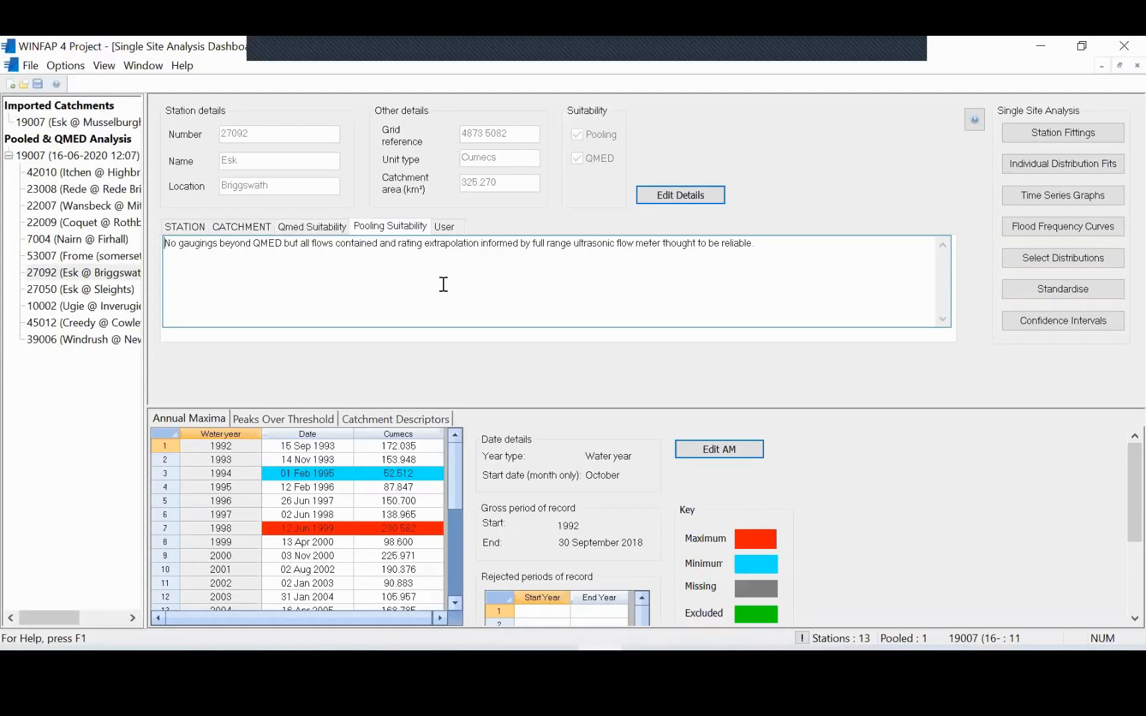
left_click(1137, 65)
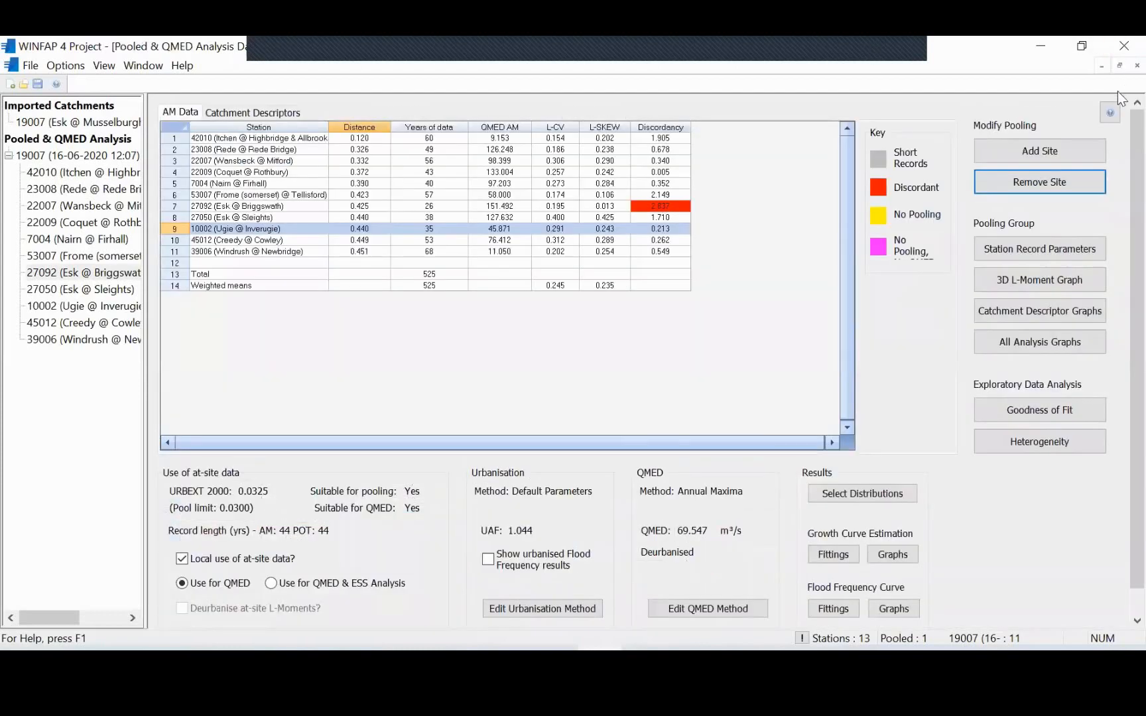
left_click(384, 206)
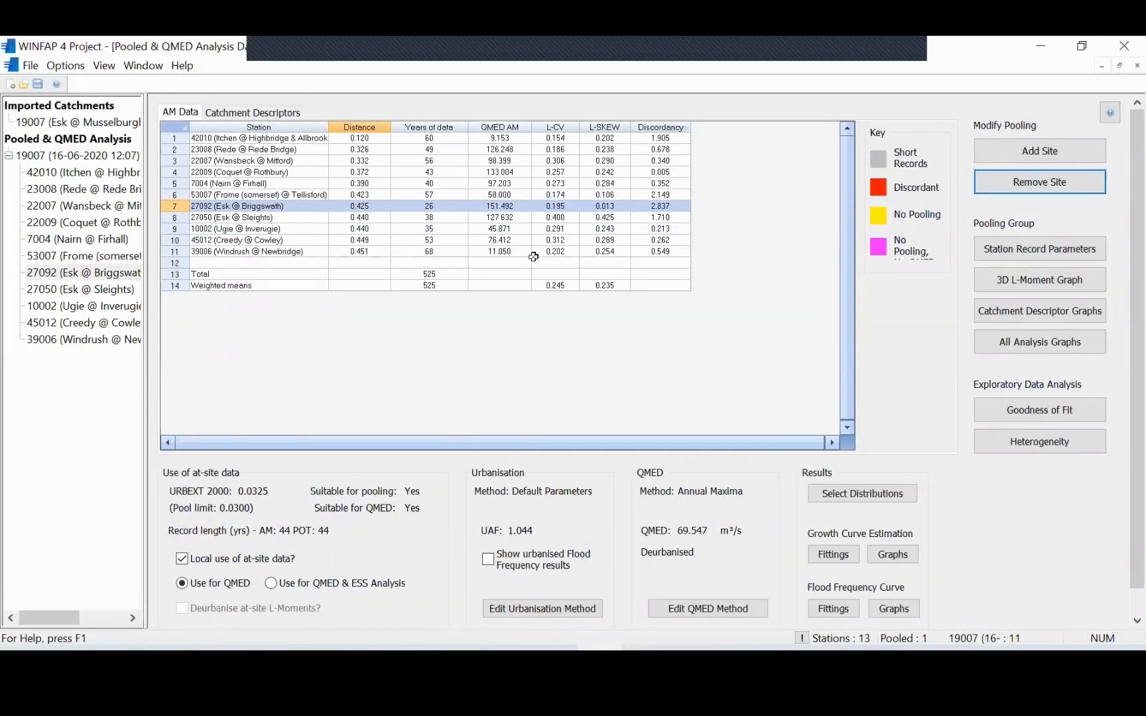
left_click(405, 236)
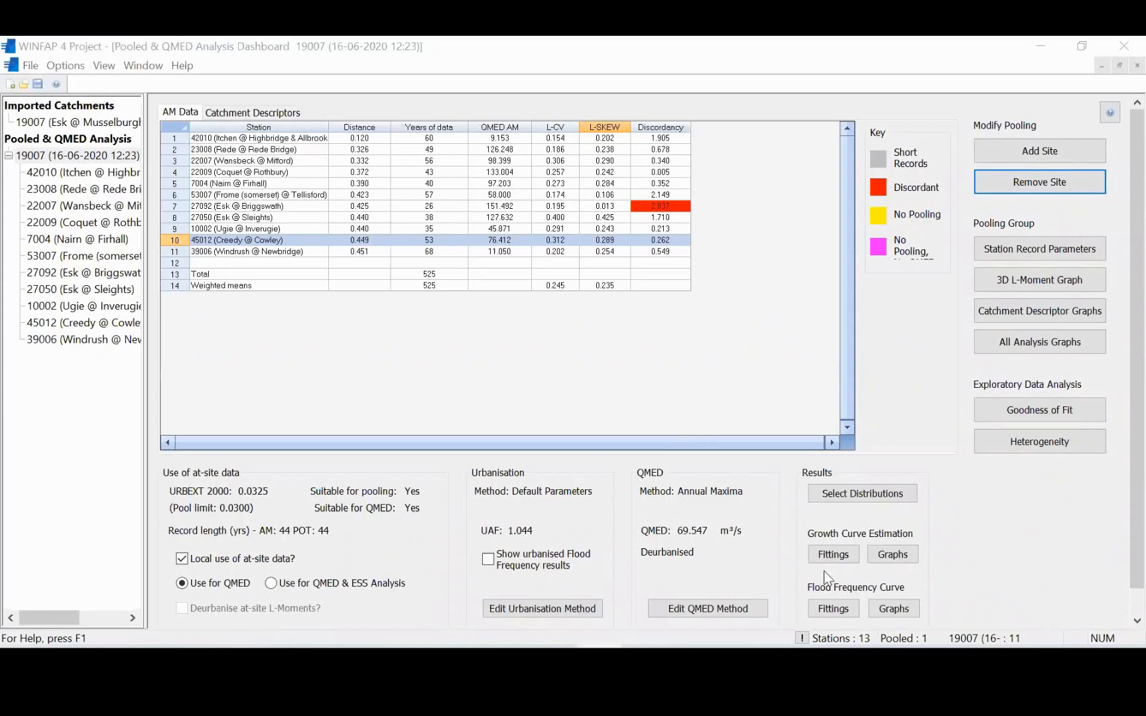
Step: Examine the pooled growth curve fittings and graph and the pooled flood frequency graph, closing each view when finished
left_click(831, 555)
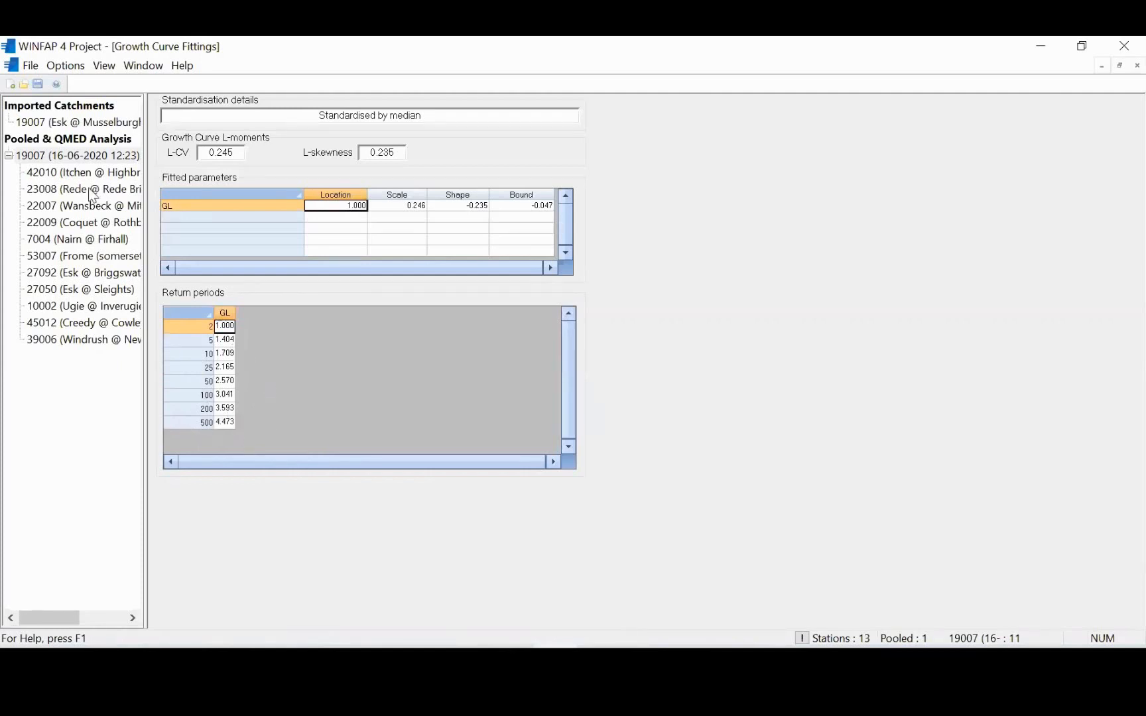
left_click(1120, 67)
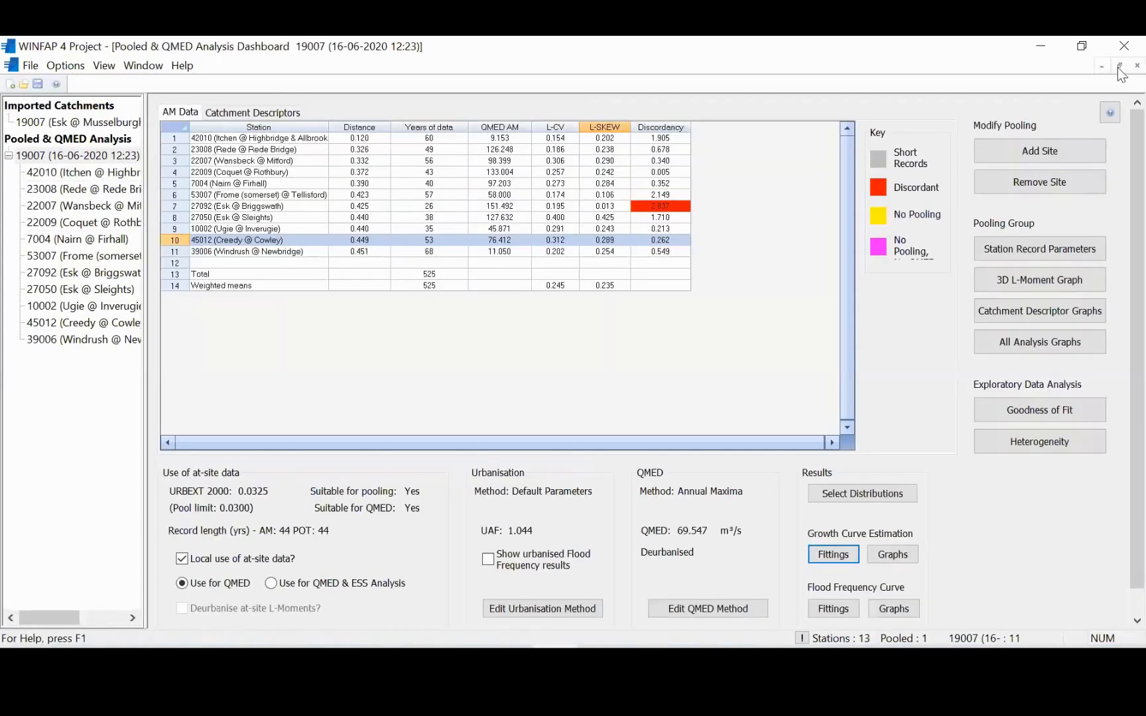
left_click(892, 555)
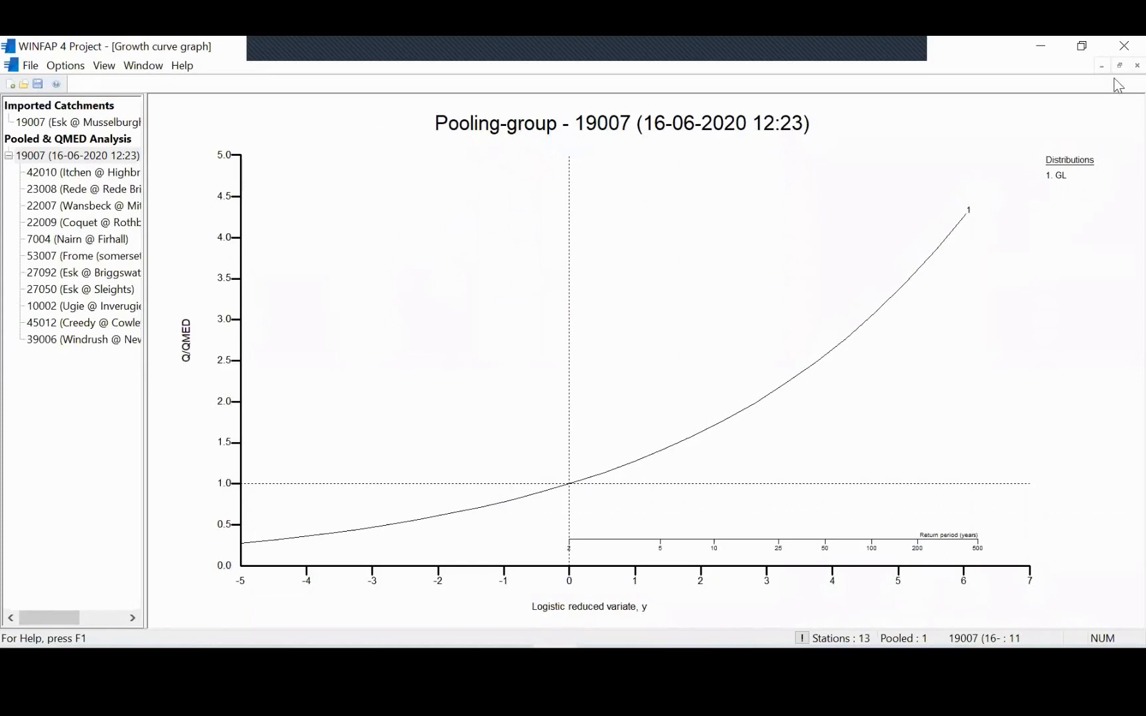
left_click(1136, 66)
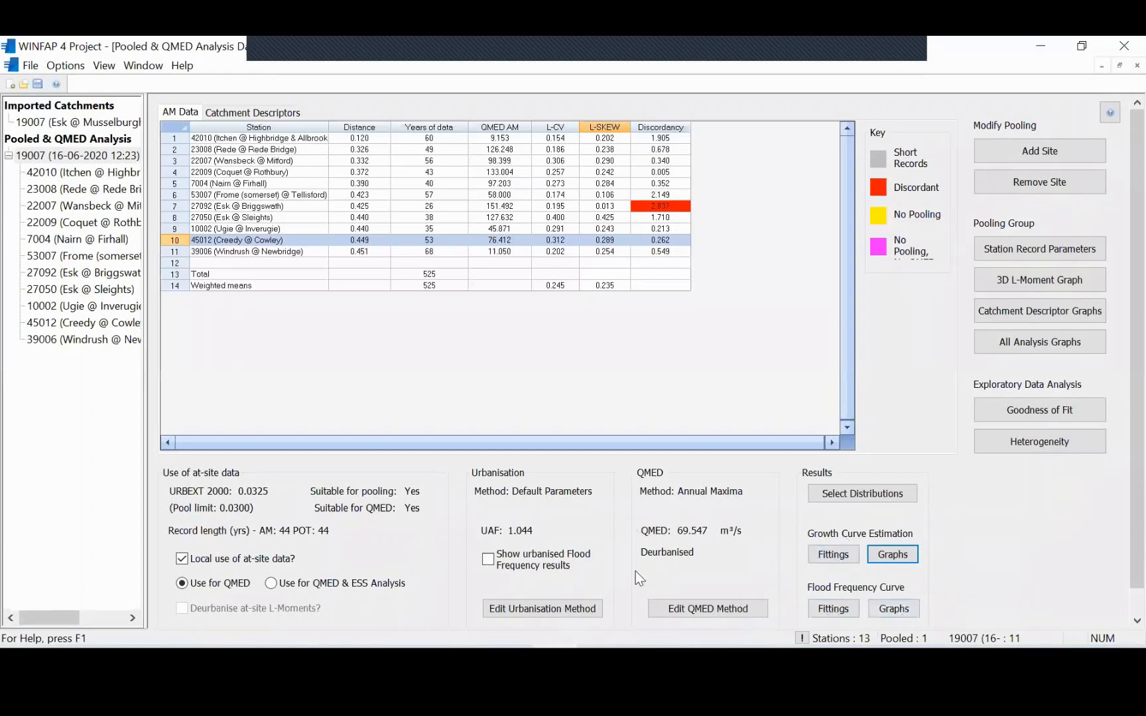
left_click(894, 609)
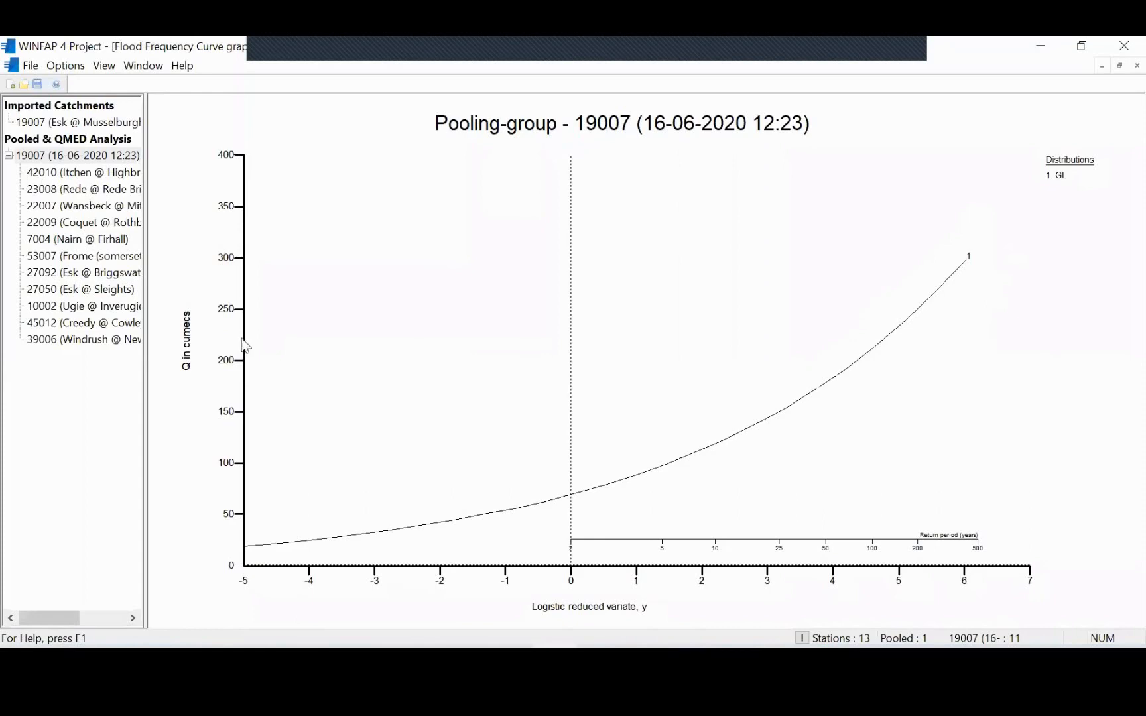
left_click(1137, 66)
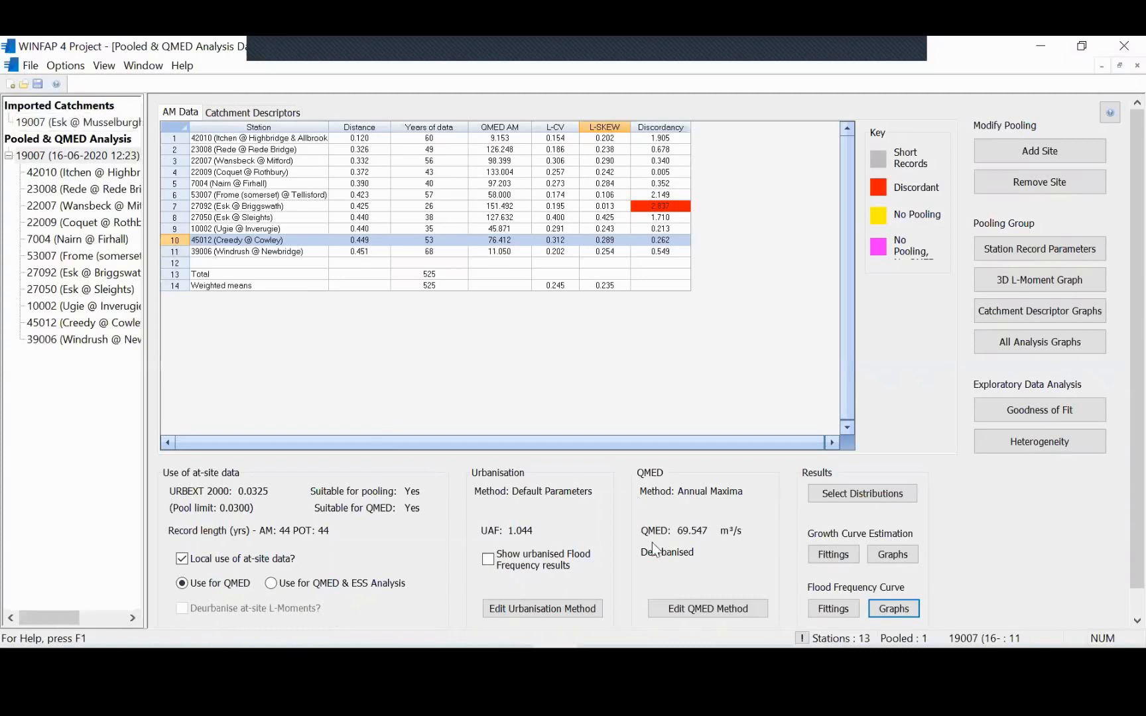
Step: Use the at-site data for QMED & ESS Analysis and check the growth curve fittings with the Esk included
left_click(271, 587)
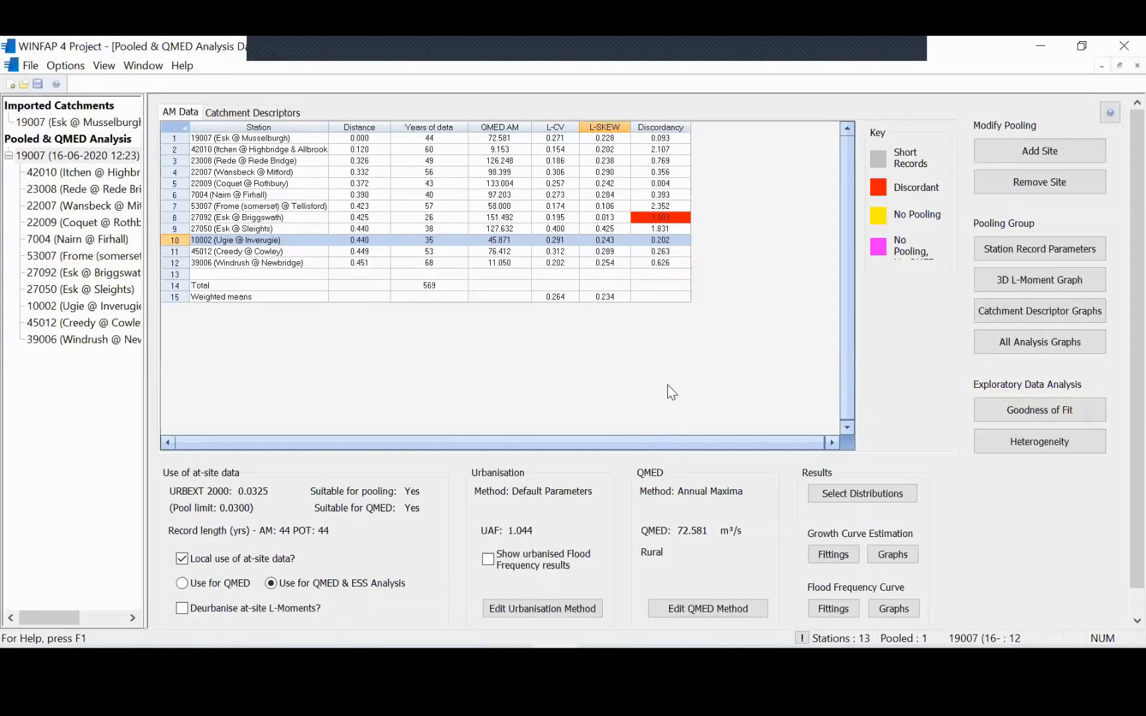
left_click(834, 554)
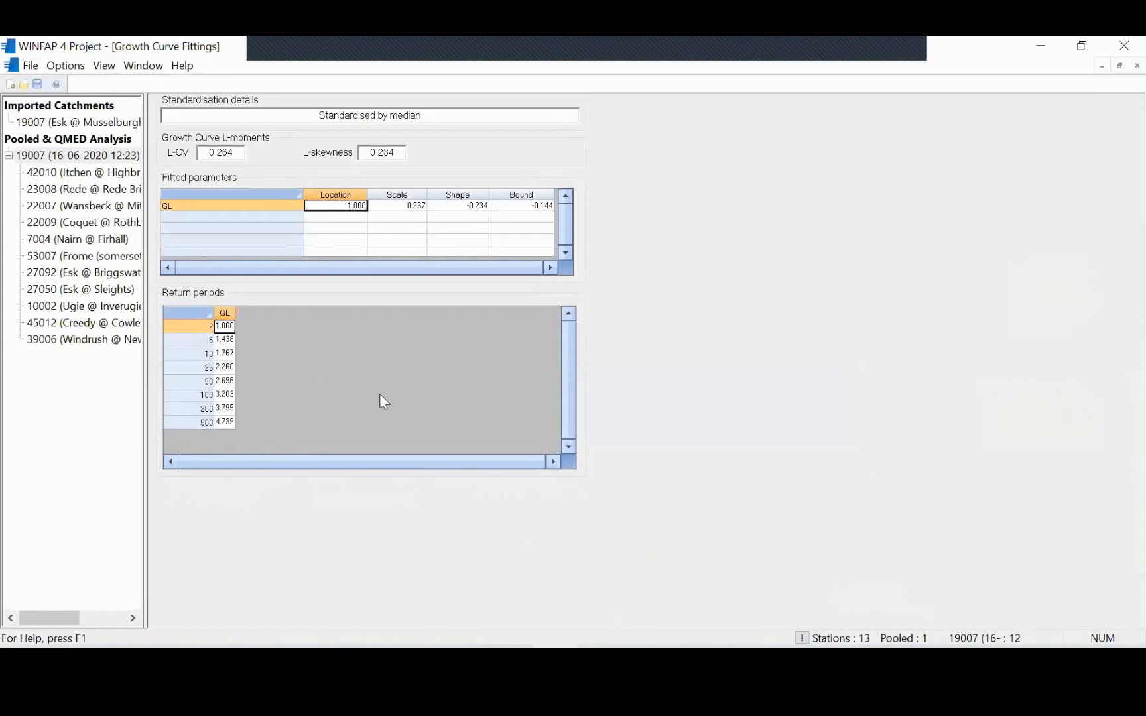
left_click(1119, 66)
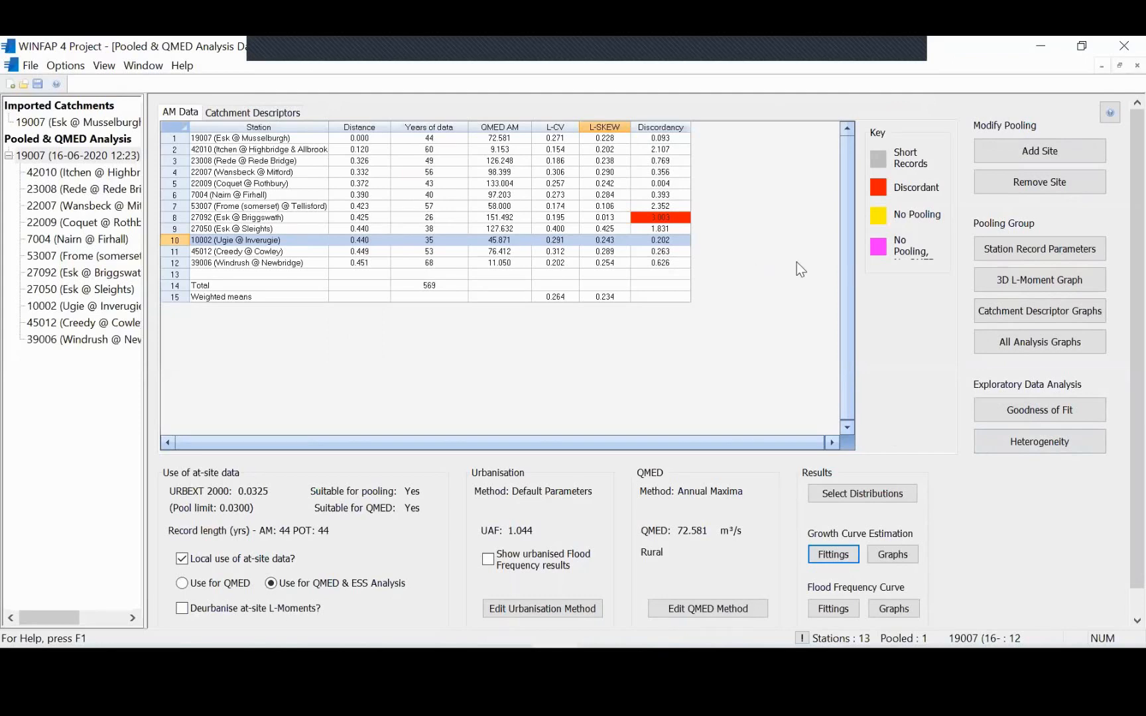
Step: Examine the goodness-of-fit details and the heterogeneity measures of the pooling group, closing each view when finished
left_click(1009, 411)
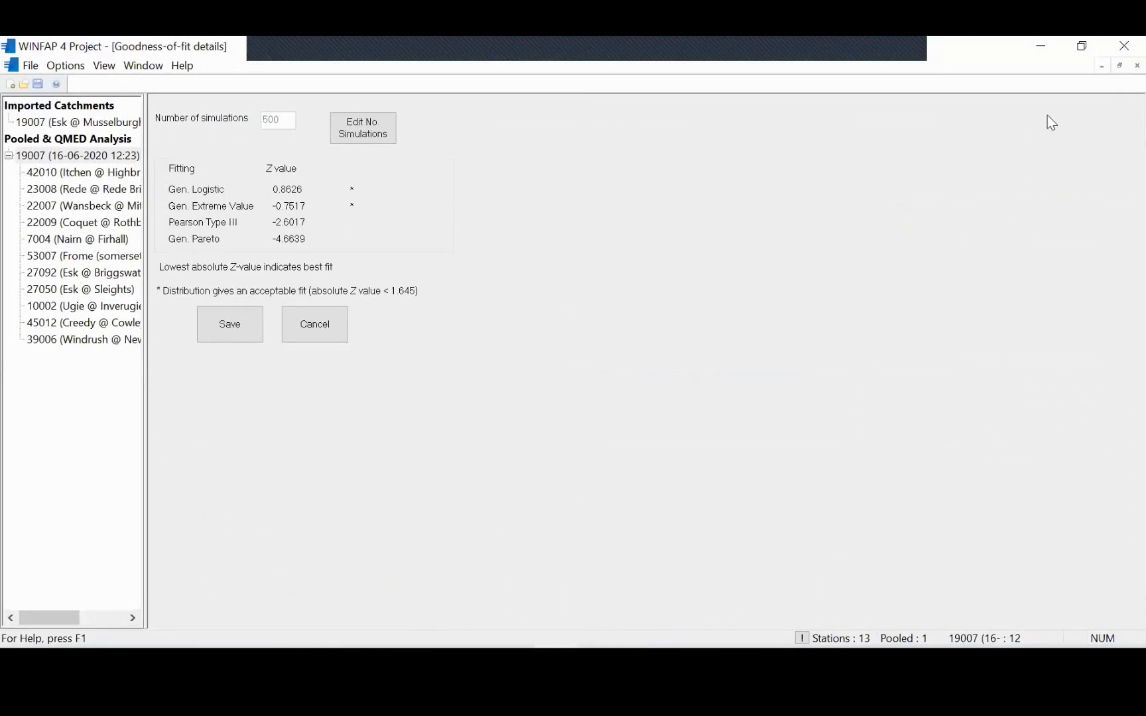
left_click(1137, 66)
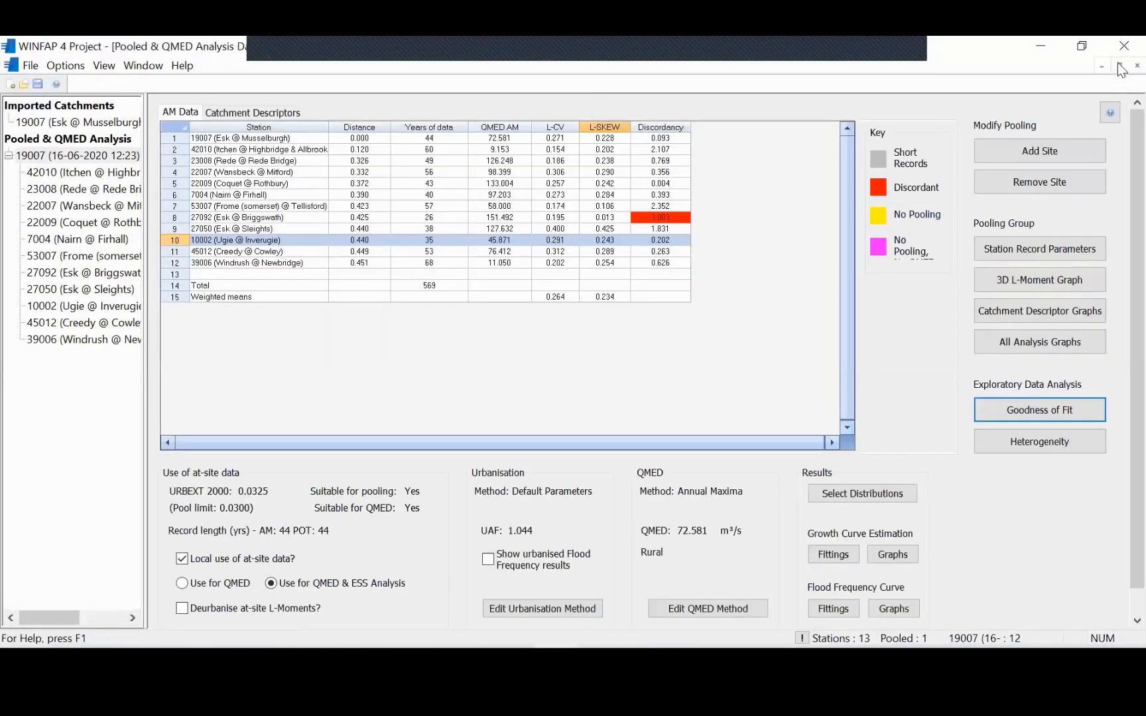
left_click(1063, 435)
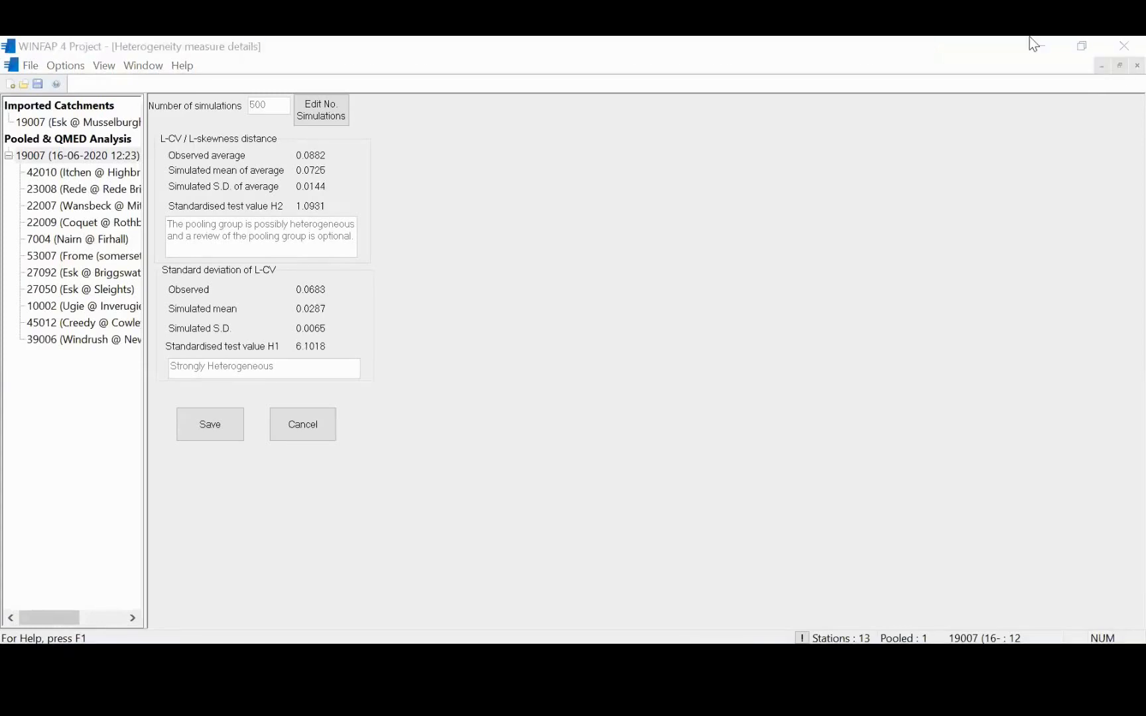
left_click(1118, 66)
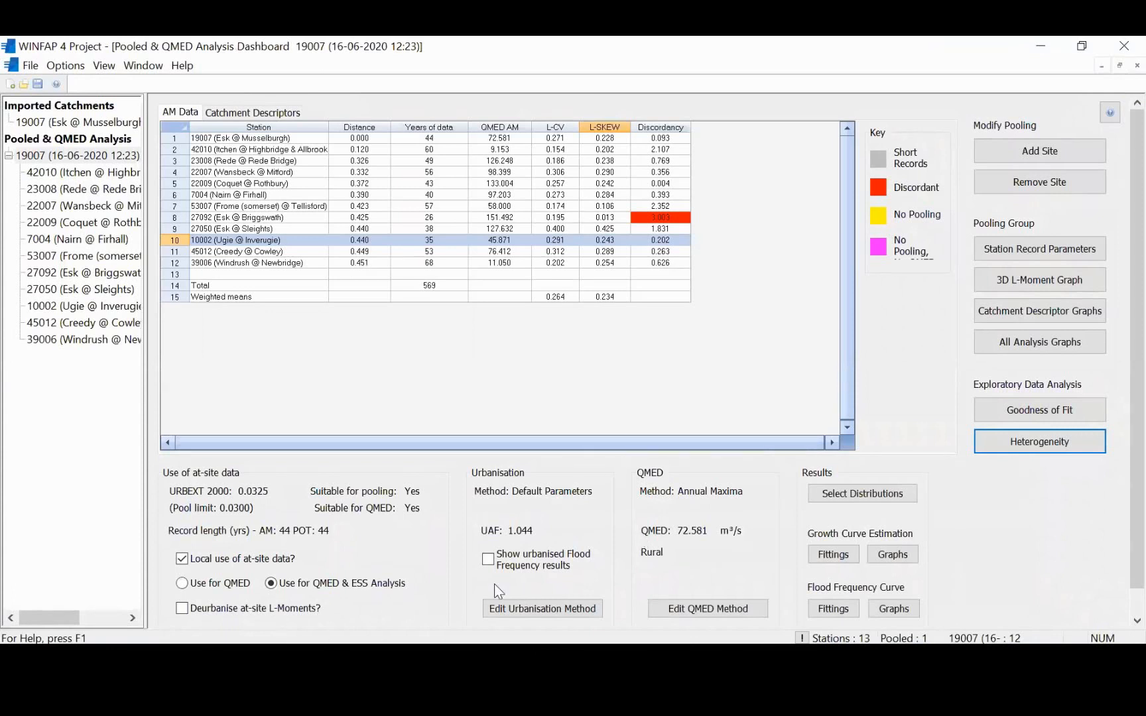
Step: Turn on the urbanised flood frequency results and check the growth curve fittings and flood frequency curve fittings
left_click(488, 561)
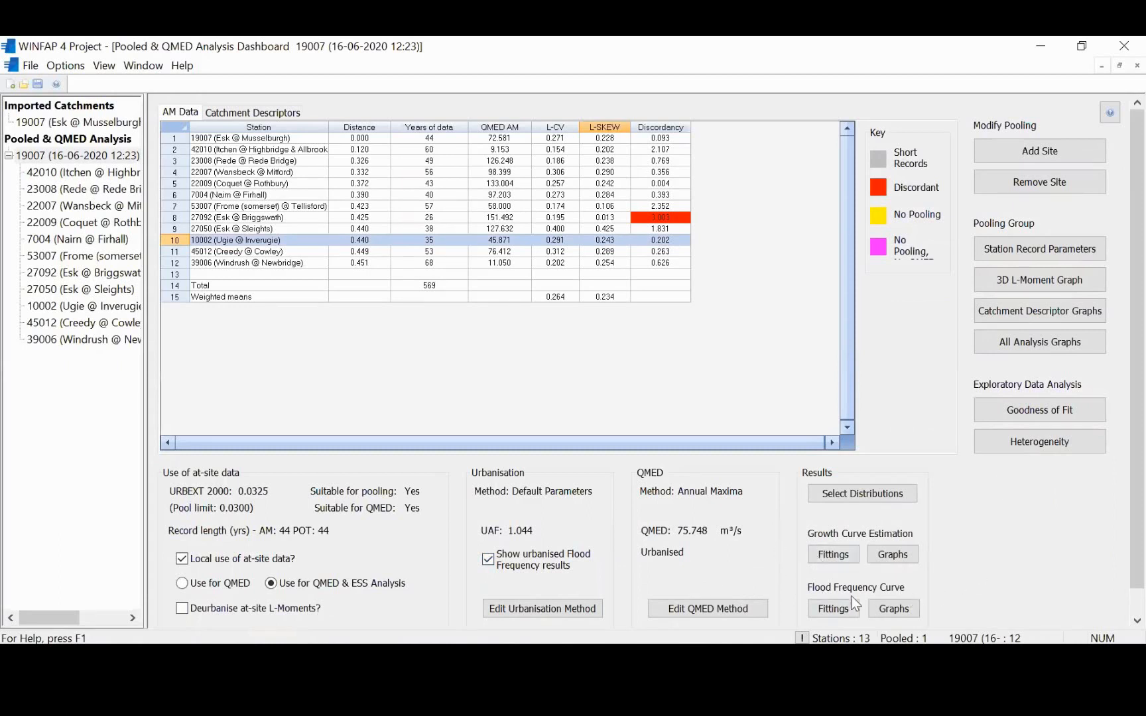
left_click(838, 608)
left_click(832, 557)
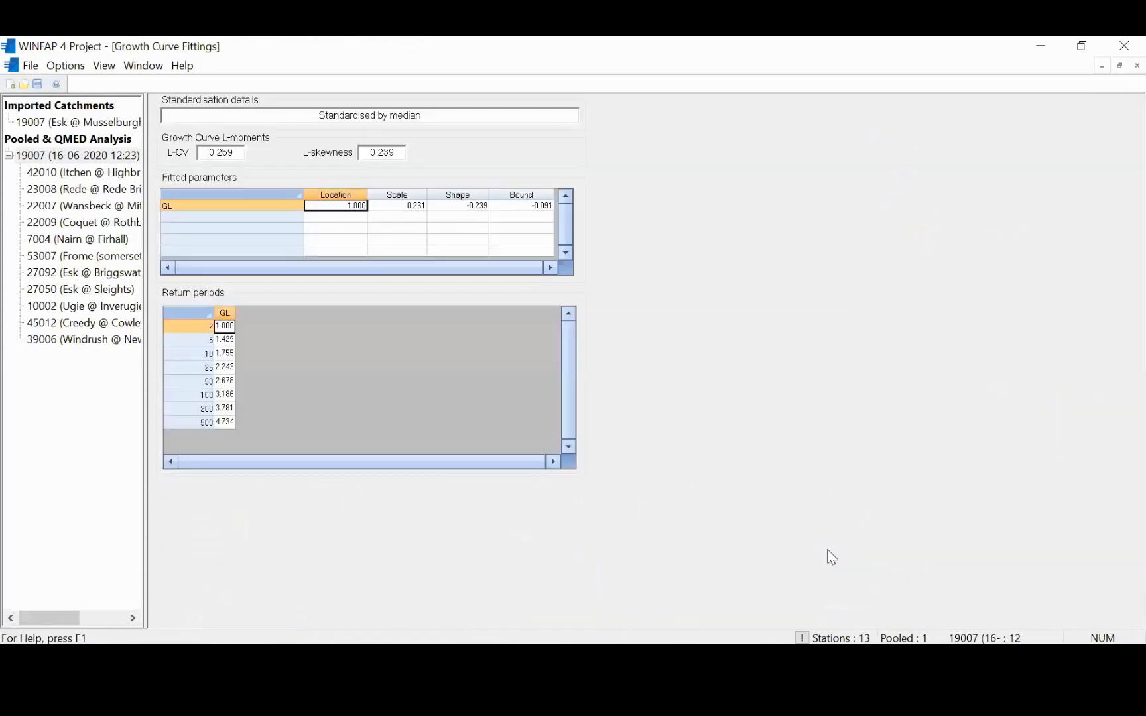
left_click(1137, 66)
left_click(826, 608)
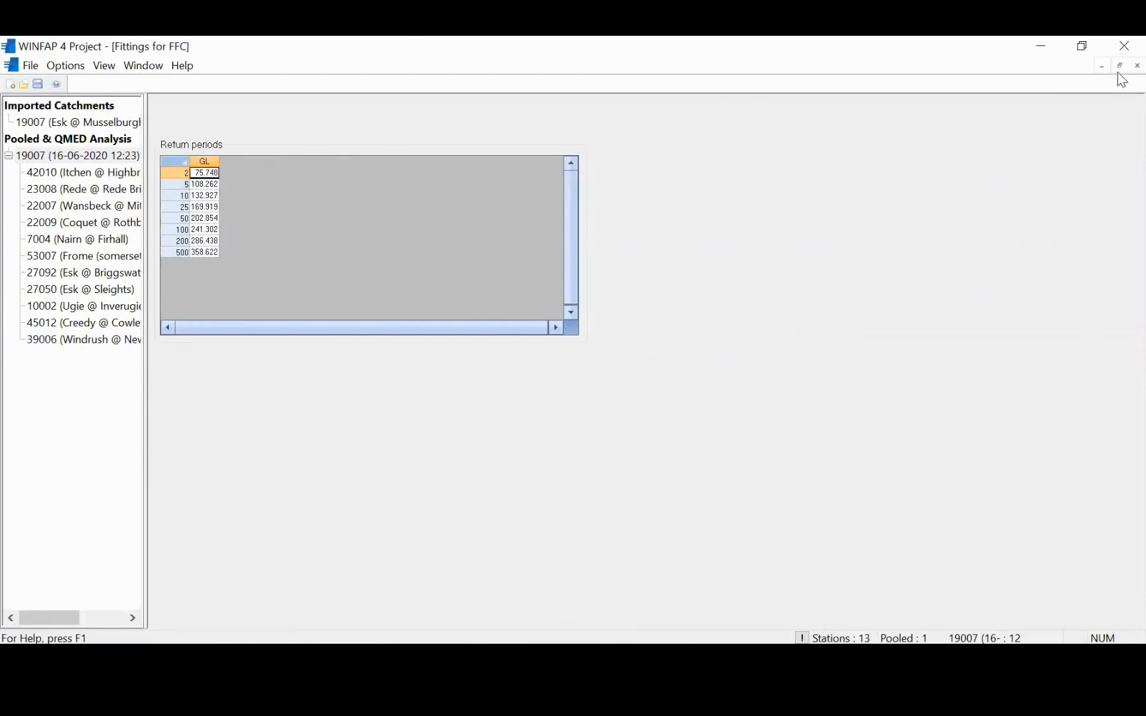
left_click(1137, 65)
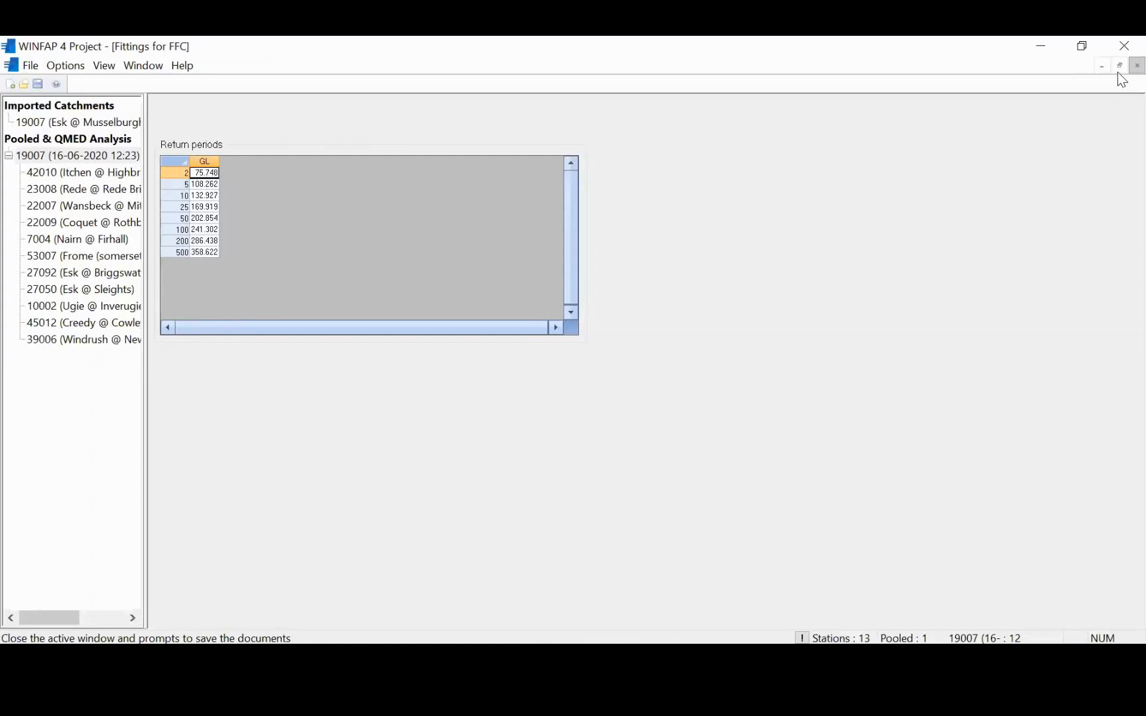